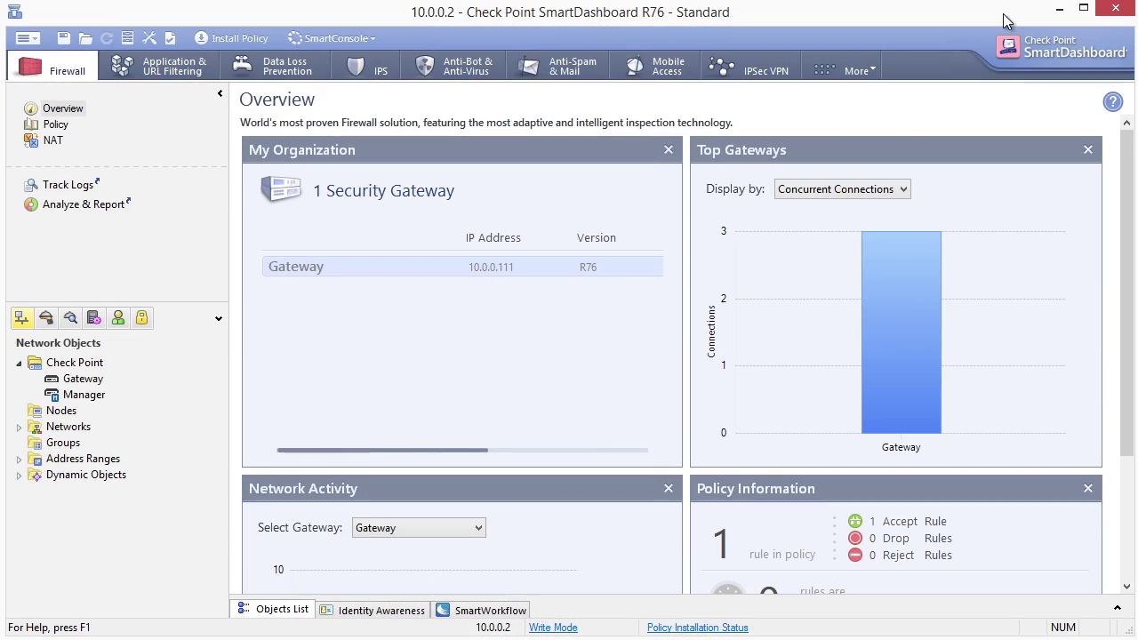
Enable the use of User Directory for Security Gateways in the global properties and save the changes
{"action": "left_click", "coordinate": [148, 38]}
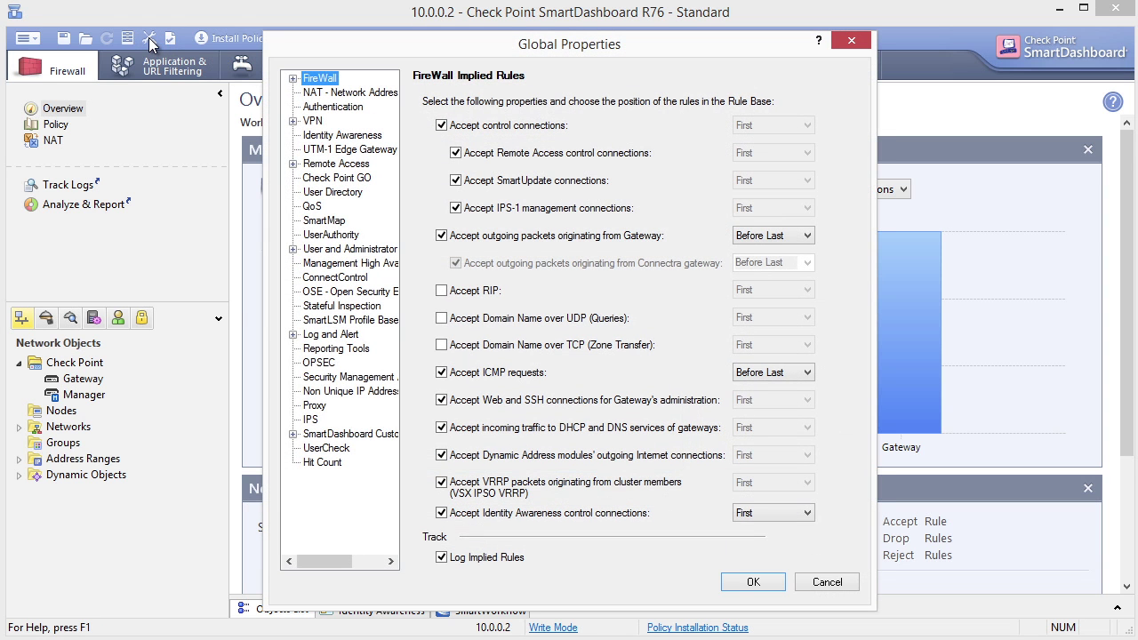
{"action": "left_click", "coordinate": [347, 195]}
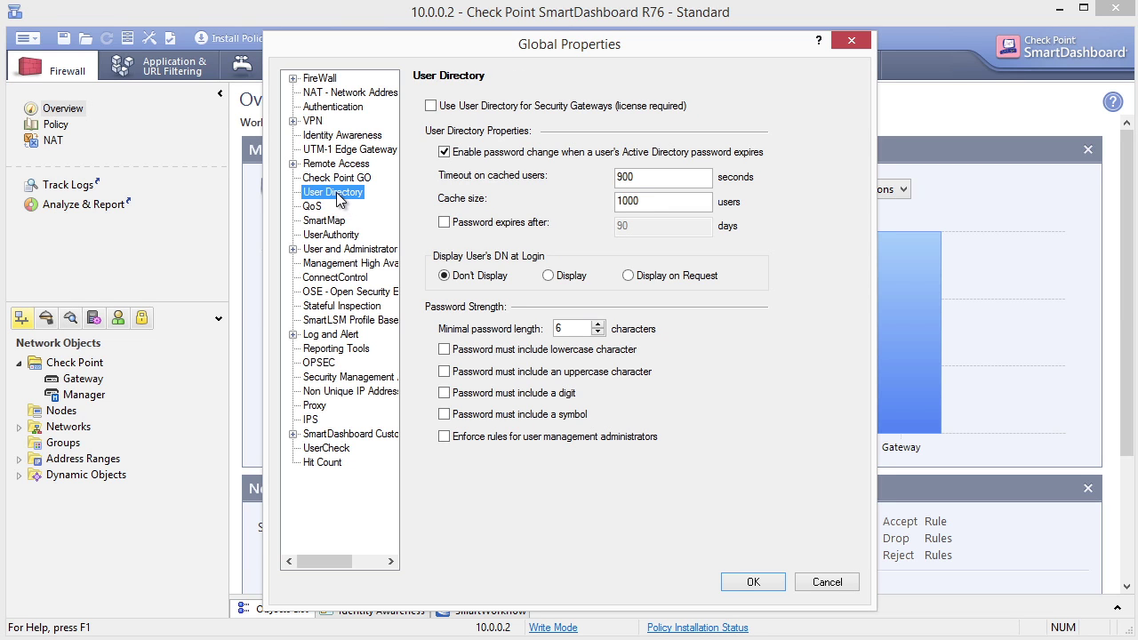
{"action": "left_click", "coordinate": [431, 107]}
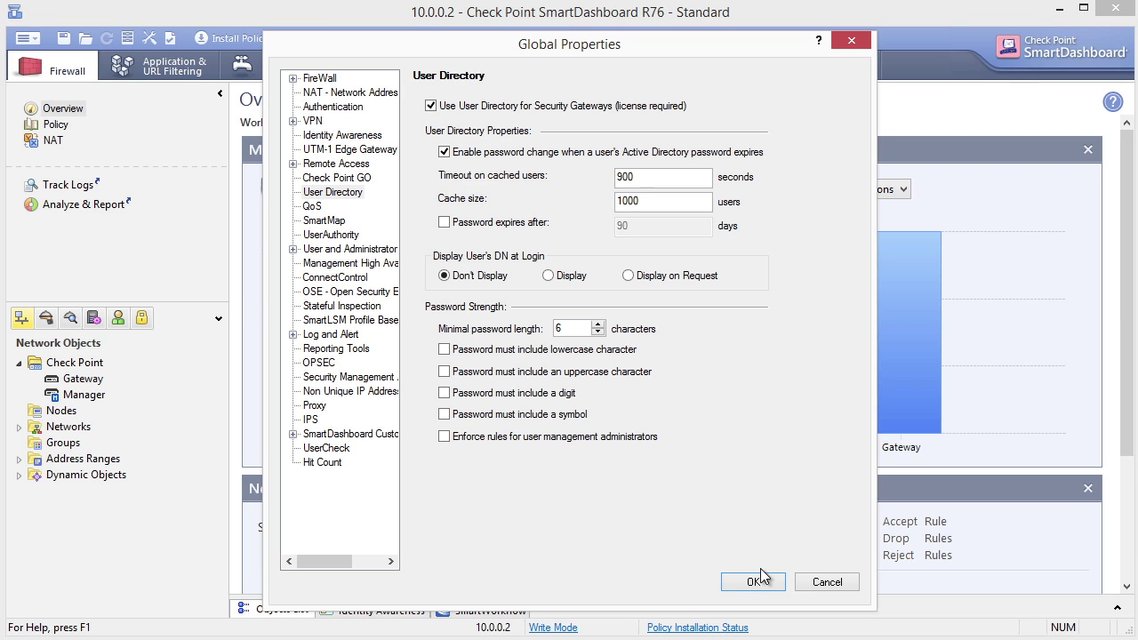
{"action": "left_click", "coordinate": [753, 582]}
{"action": "left_click", "coordinate": [64, 41]}
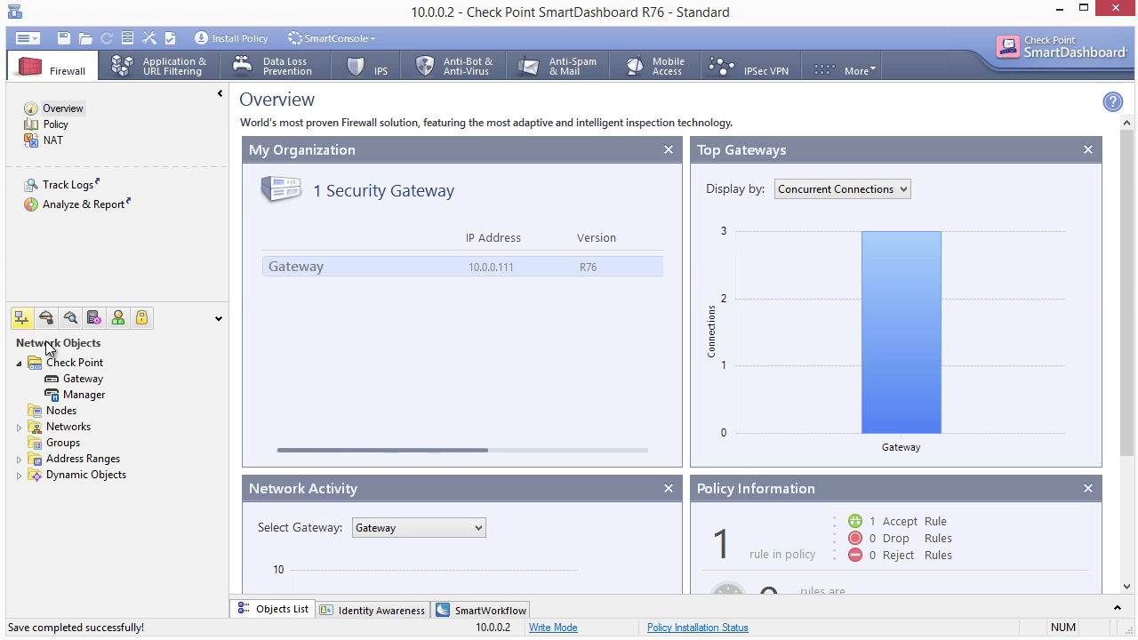
Create a host node named AD-Server with the IPv4 address 192.168.1.120
{"action": "right_click", "coordinate": [68, 415]}
{"action": "mouse_move", "coordinate": [123, 429]}
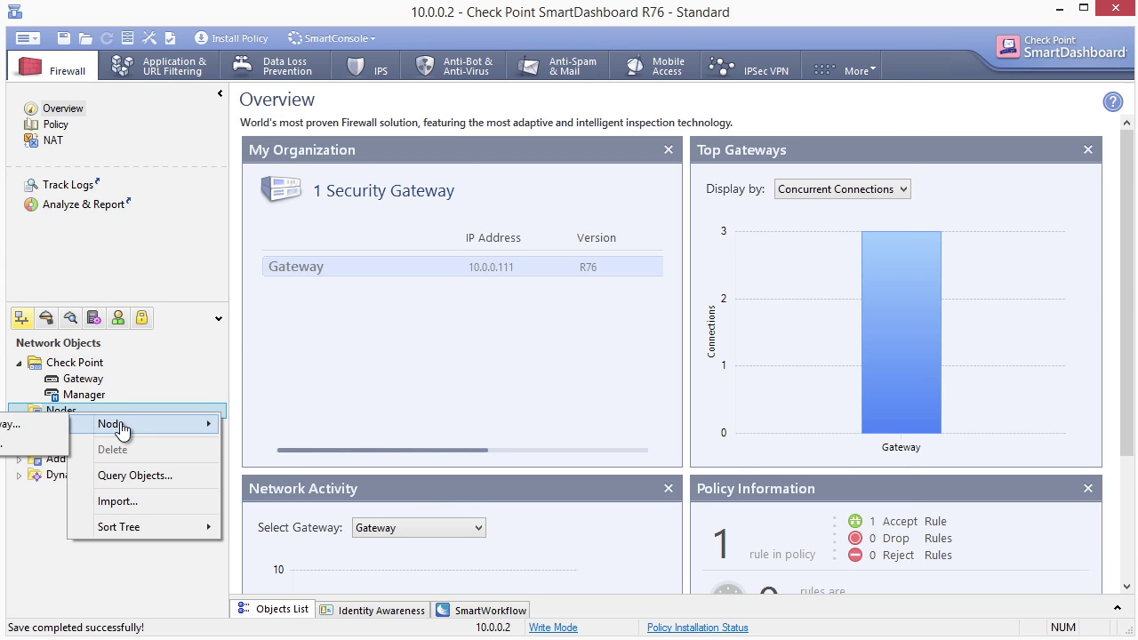
{"action": "left_click", "coordinate": [35, 442]}
{"action": "type", "text": "AD"}
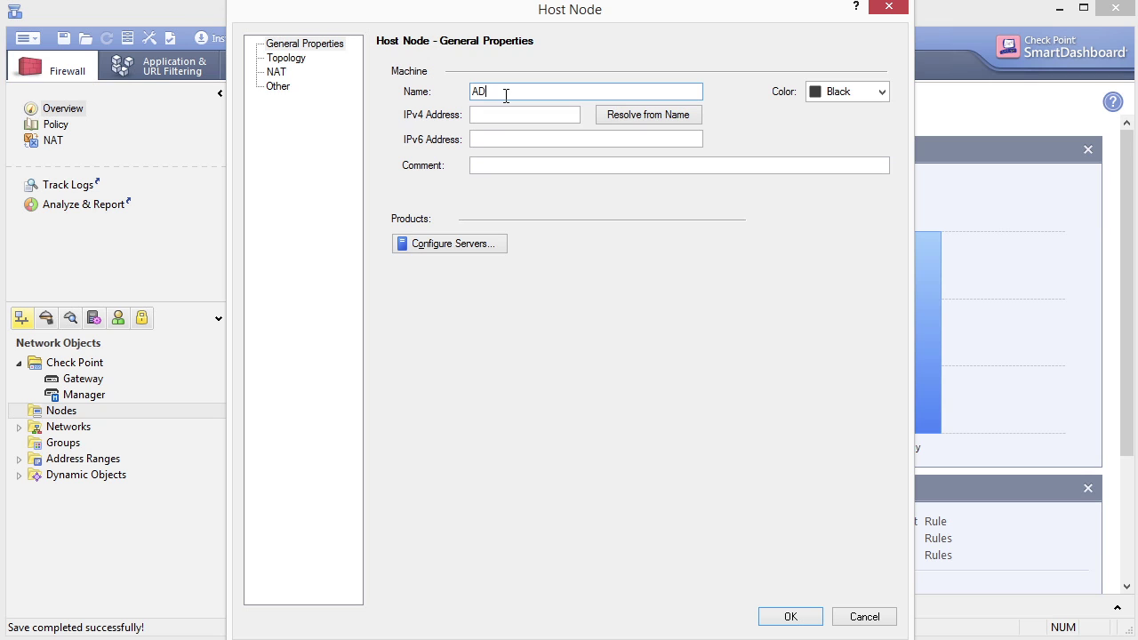
{"action": "type", "text": "-Server"}
{"action": "left_click", "coordinate": [495, 114]}
{"action": "type", "text": "19"}
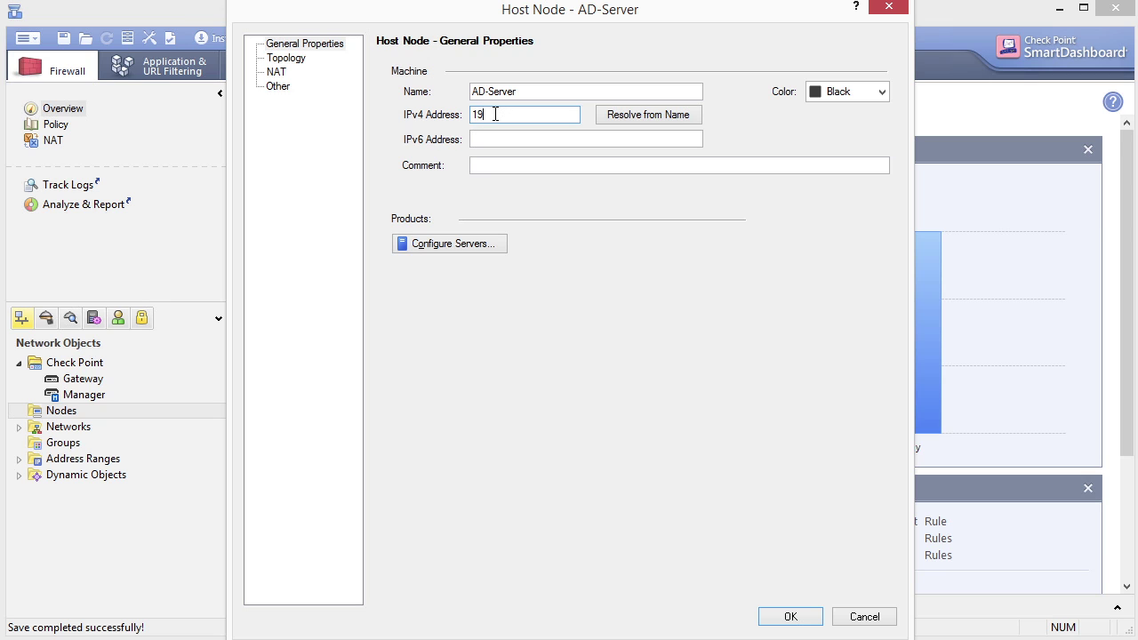
{"action": "type", "text": "2.168.1.120"}
{"action": "left_click", "coordinate": [792, 617]}
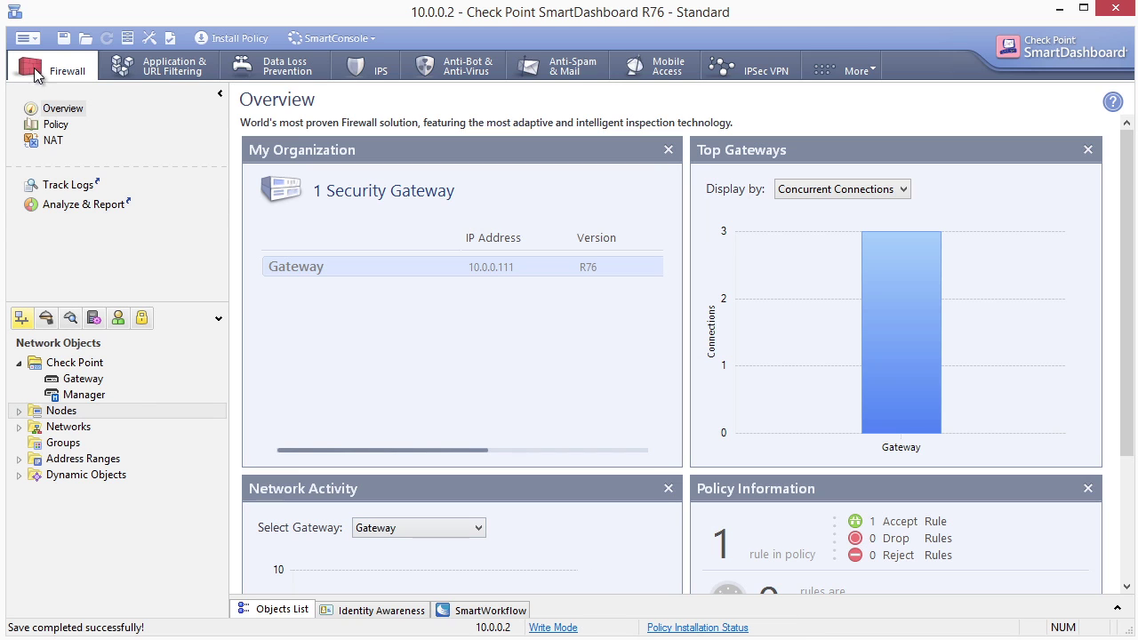
Start a new LDAP account unit under Servers and OPSEC Applications and name it LDAP-Account-Unit
{"action": "left_click", "coordinate": [27, 40]}
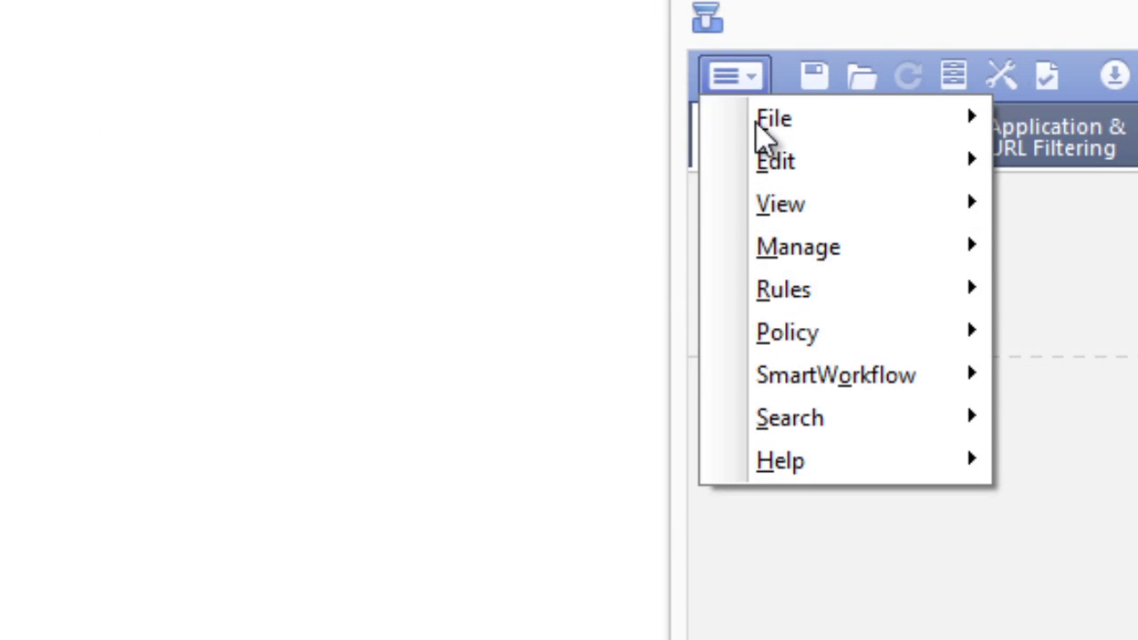
{"action": "mouse_move", "coordinate": [800, 257]}
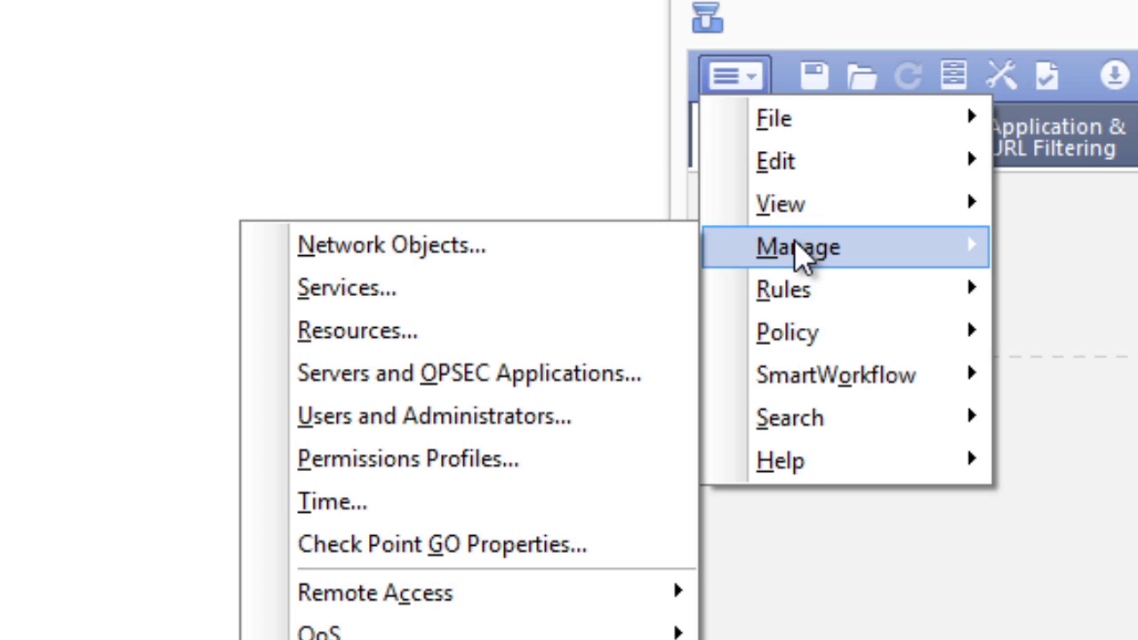
{"action": "left_click", "coordinate": [535, 382]}
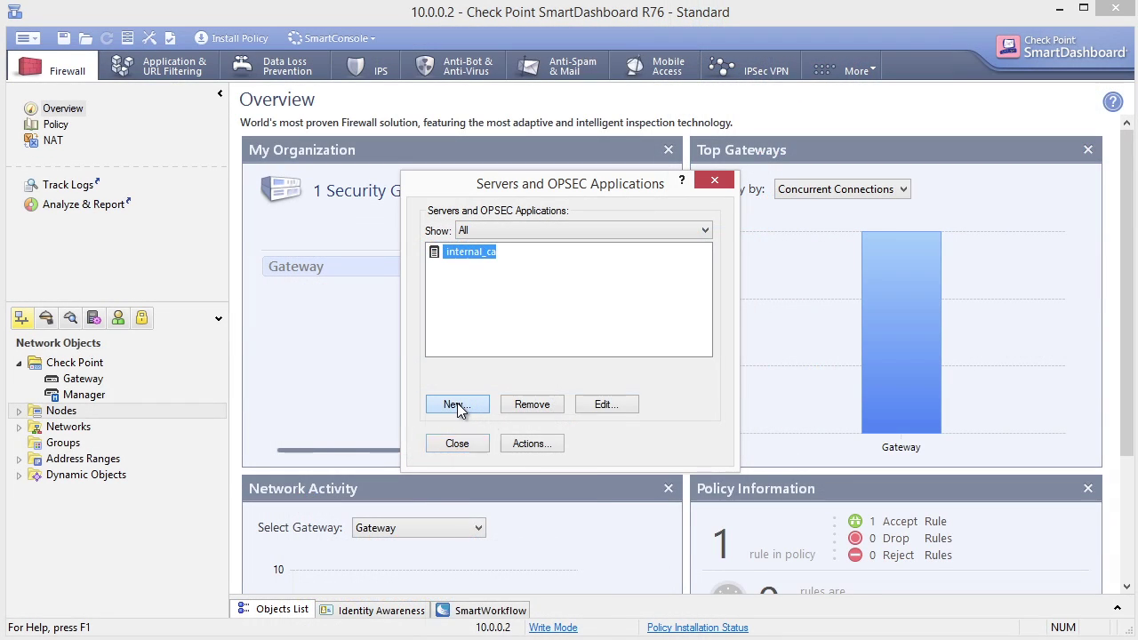
{"action": "left_click", "coordinate": [457, 405]}
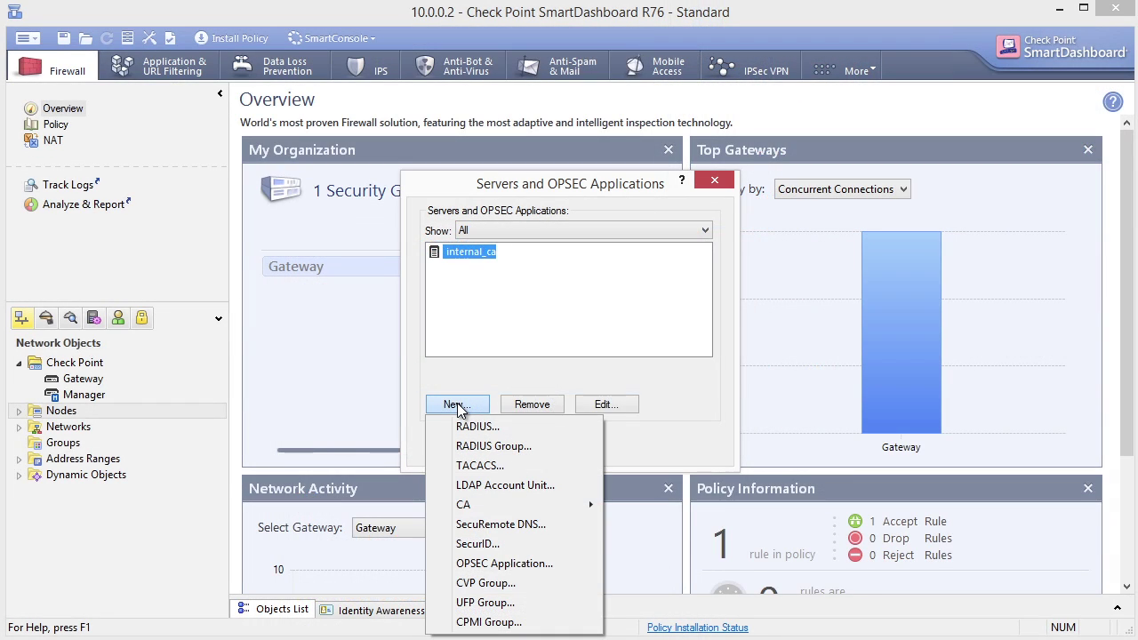
{"action": "left_click", "coordinate": [556, 485]}
{"action": "type", "text": "LDAP-Account-Unit"}
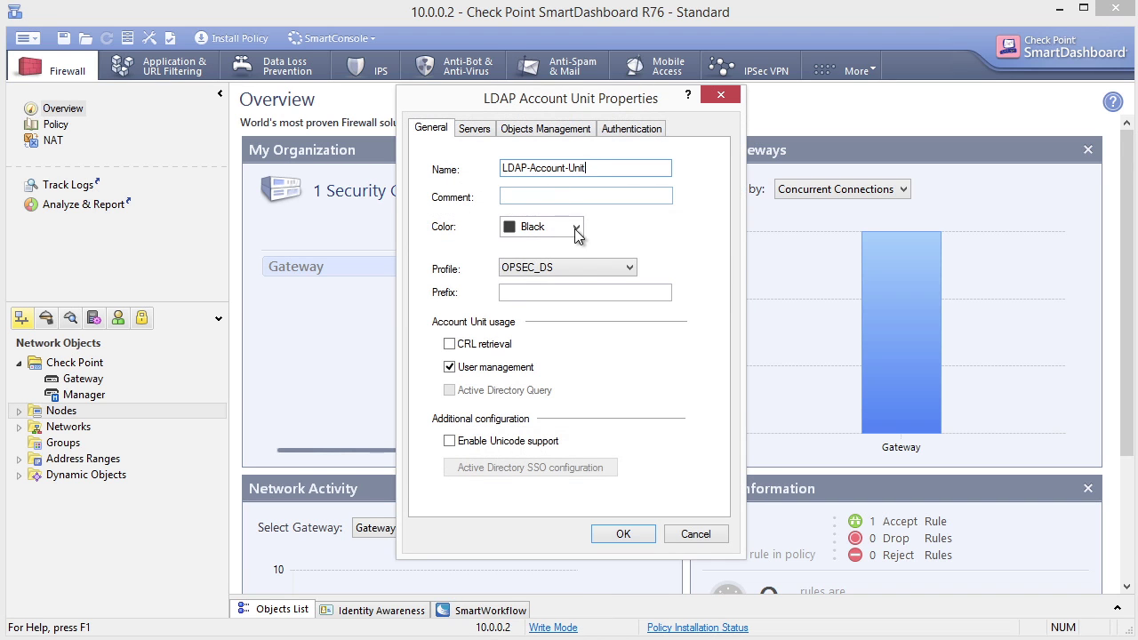
Set the account unit's profile to Microsoft_AD and enable CRL retrieval and Active Directory Query
{"action": "left_click", "coordinate": [580, 270]}
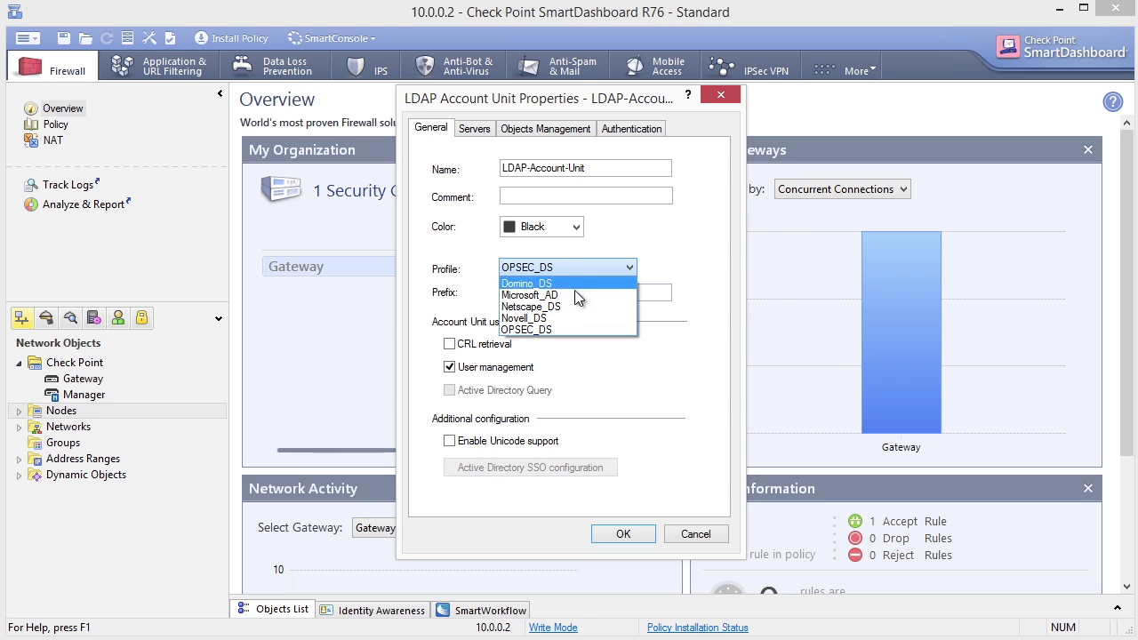
{"action": "left_click", "coordinate": [569, 295]}
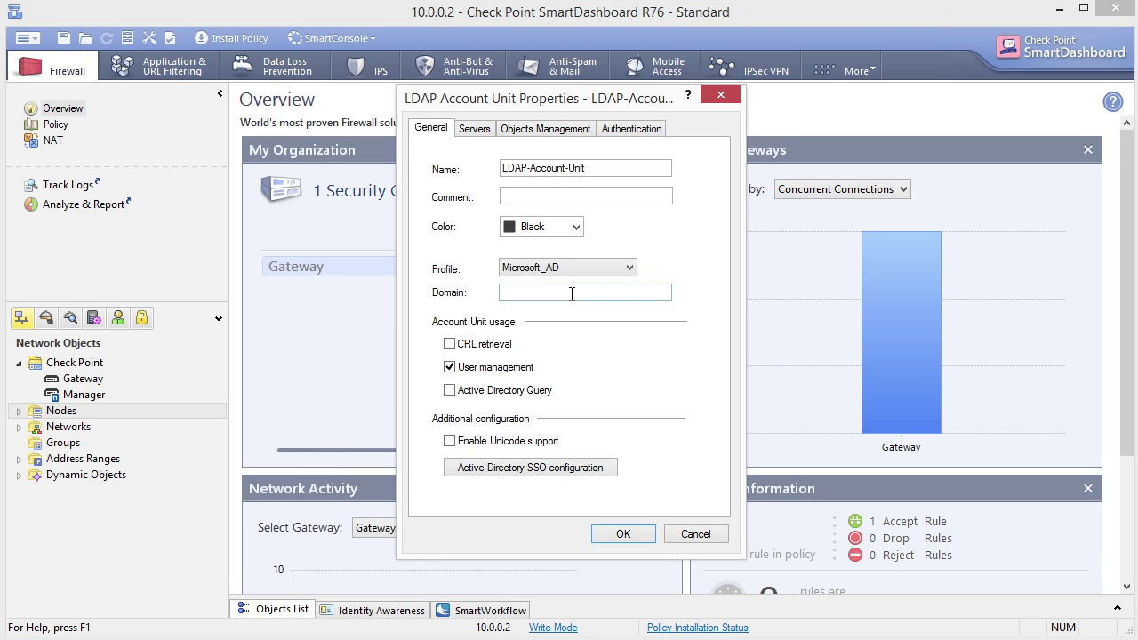
{"action": "left_click", "coordinate": [449, 347]}
{"action": "left_click", "coordinate": [451, 392]}
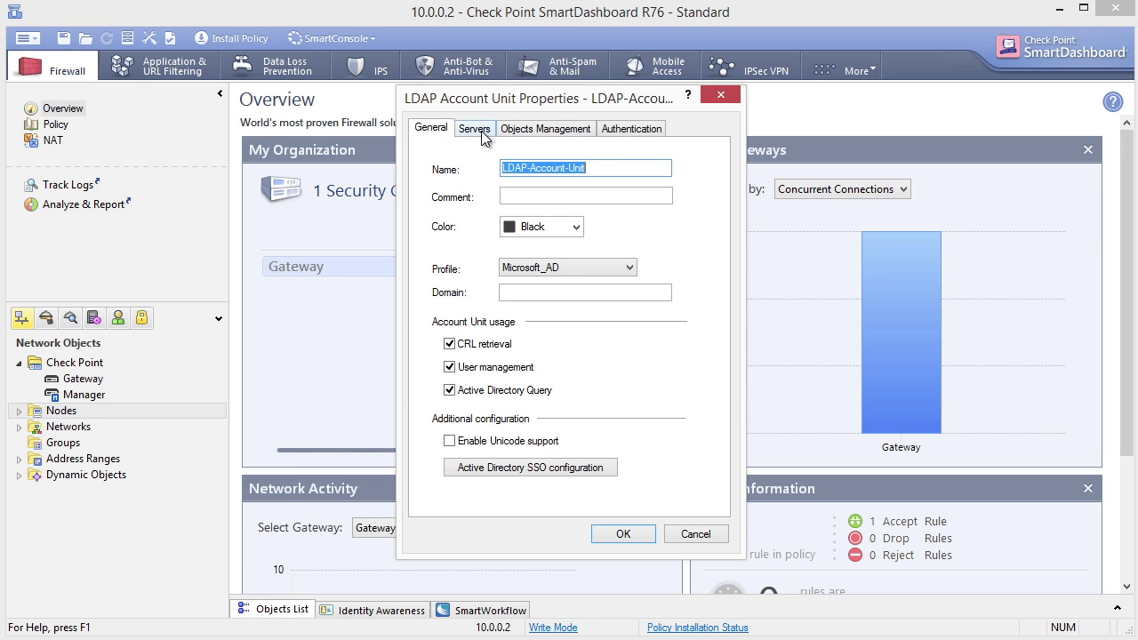
Start a new LDAP server entry for the account unit with AD-Server as its host
{"action": "left_click", "coordinate": [480, 130]}
{"action": "left_click", "coordinate": [474, 427]}
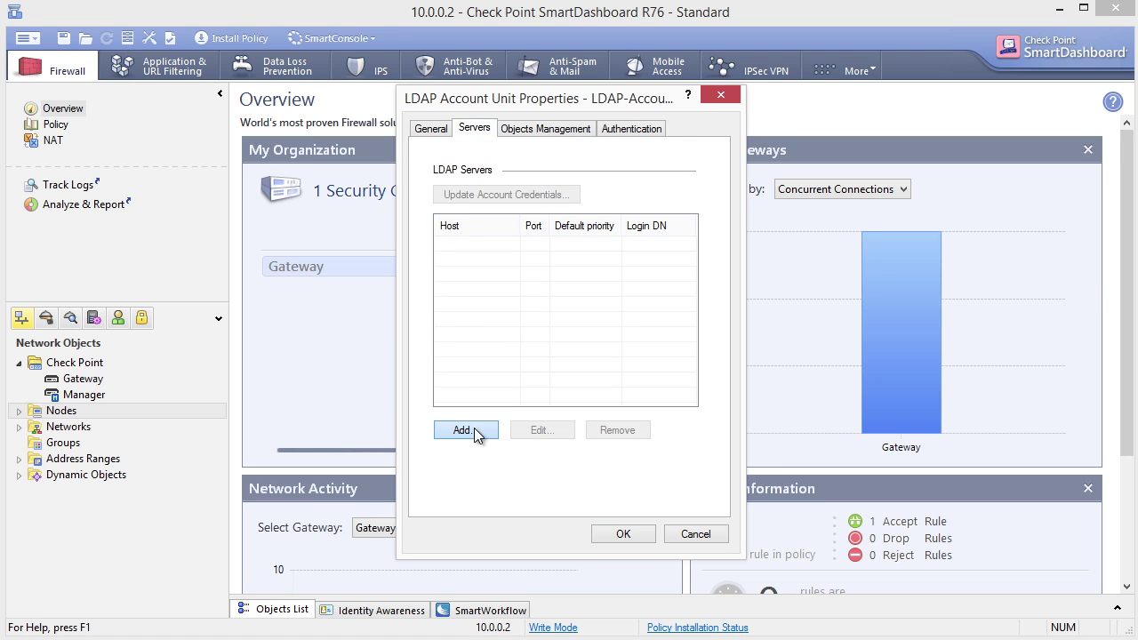
{"action": "left_click", "coordinate": [619, 205]}
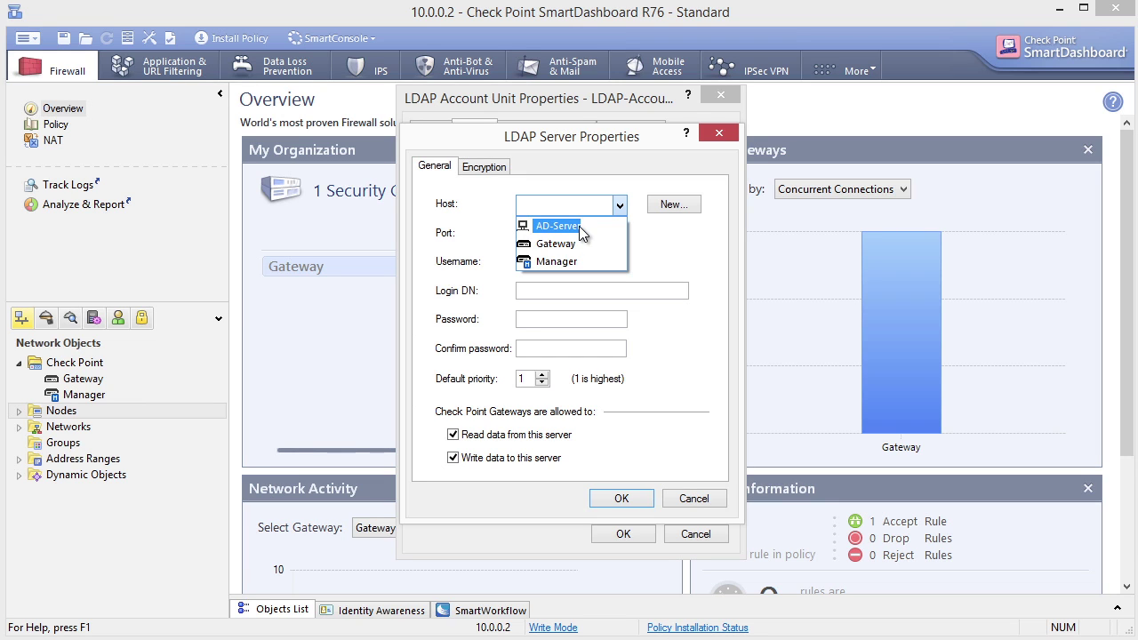
{"action": "left_click", "coordinate": [574, 229]}
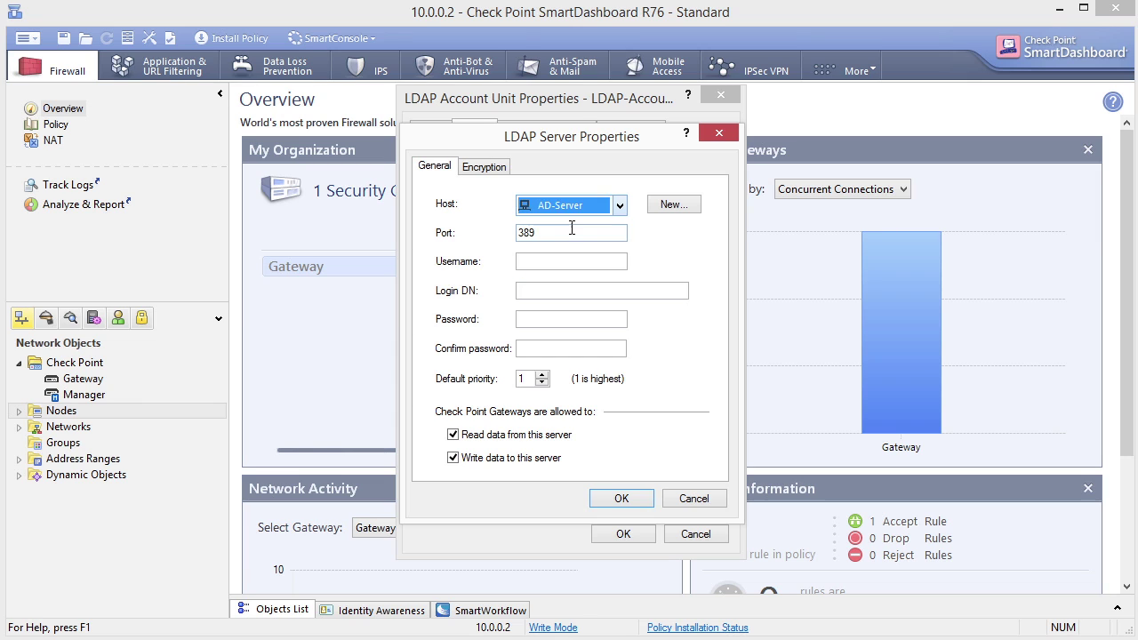
Enter the username administrator, the login DN cn=administrator,cn=users,dc=nuggetlab,dc=com and the confirmed account password, and accept the LDAP server entry
{"action": "left_click", "coordinate": [586, 260]}
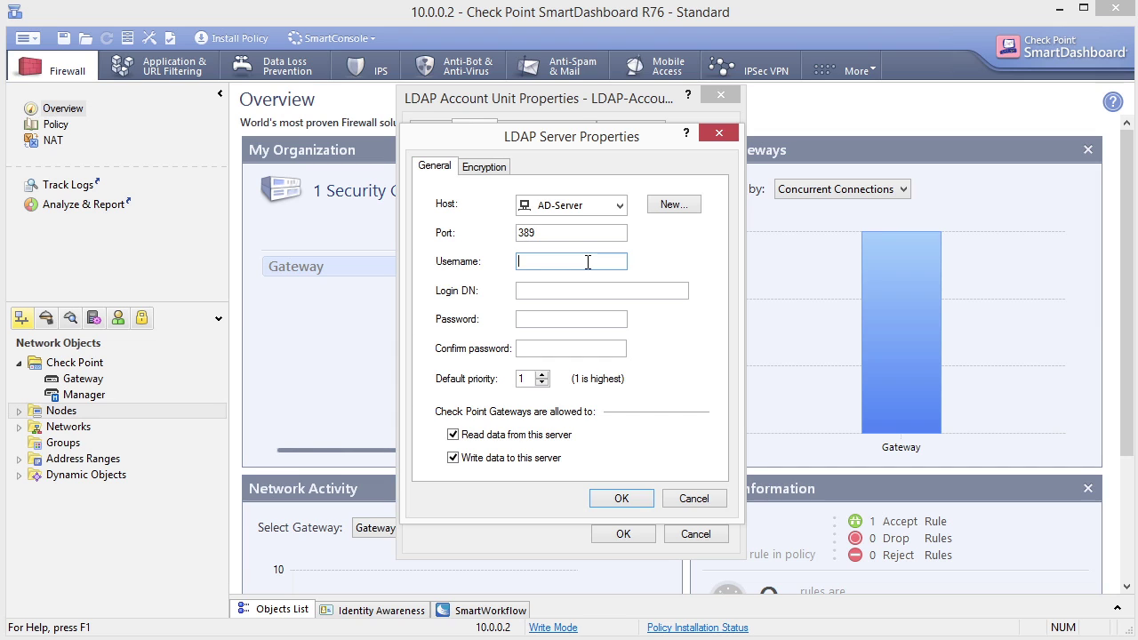
{"action": "type", "text": "administrator"}
{"action": "left_click", "coordinate": [546, 290]}
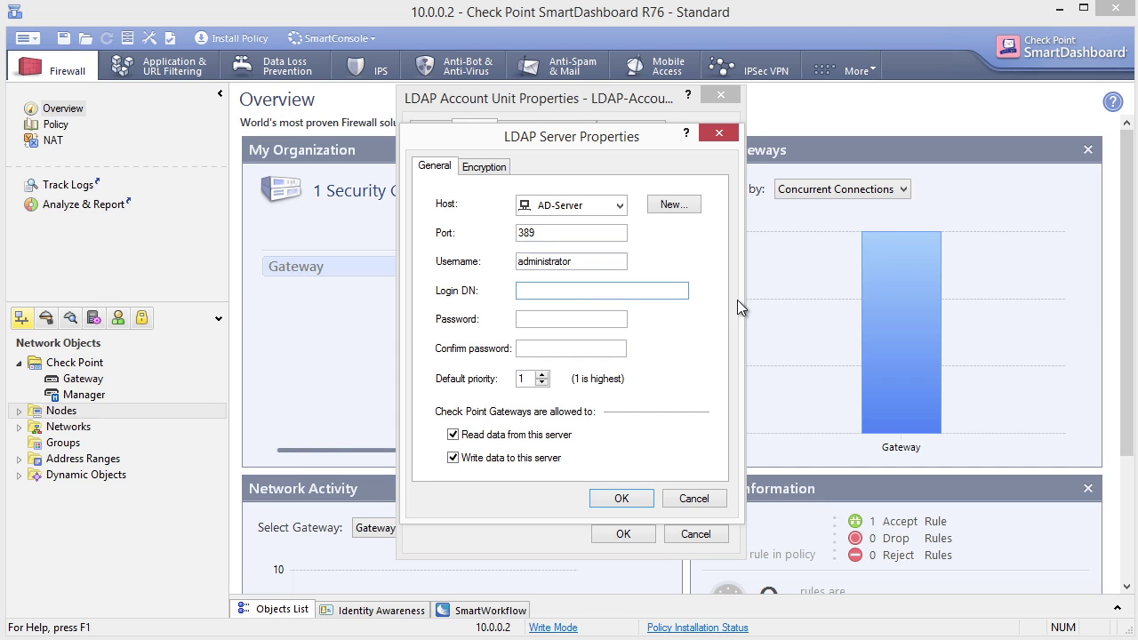
{"action": "key", "text": "ctrl+v"}
{"action": "left_click", "coordinate": [581, 318]}
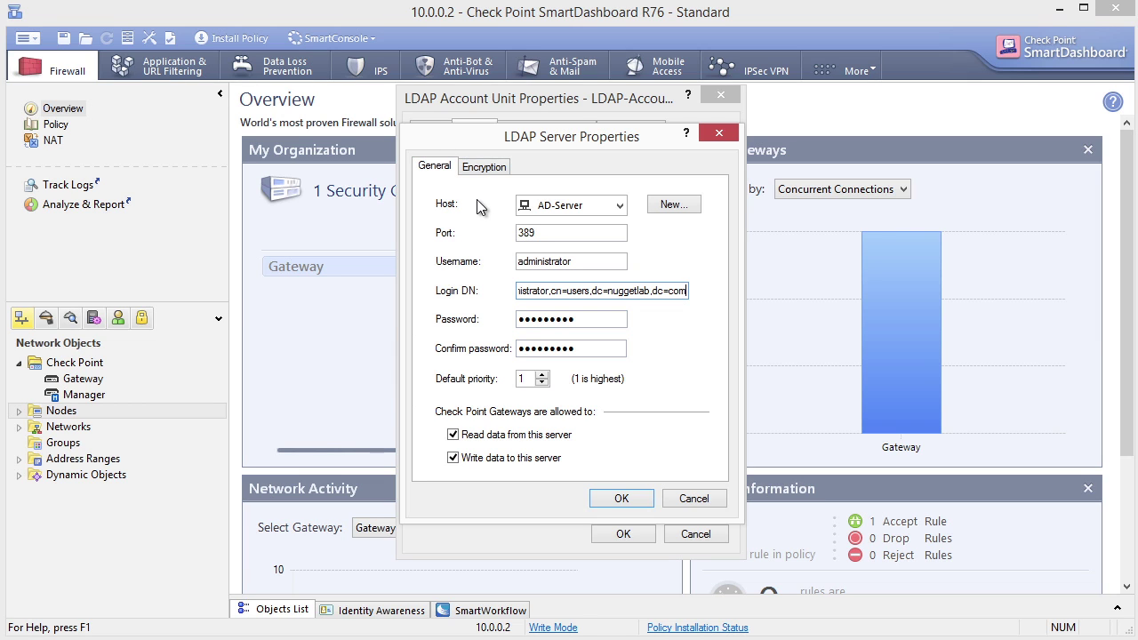
{"action": "left_click", "coordinate": [622, 498]}
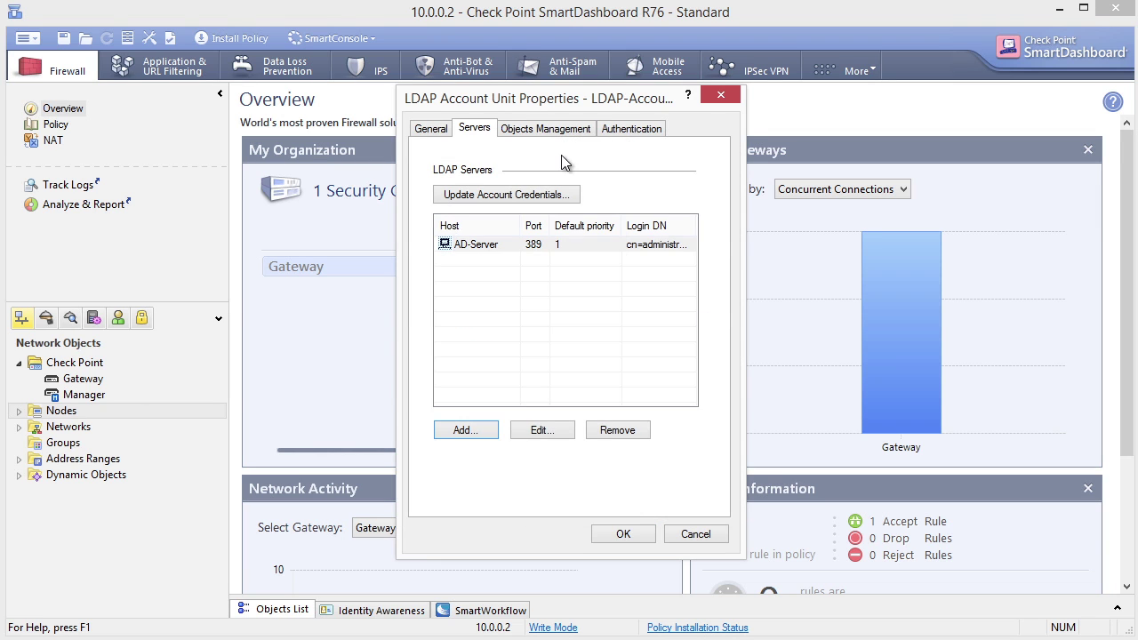
Fetch the account unit's branches from AD-Server, and make Check Point Password the only allowed and the default authentication scheme
{"action": "left_click", "coordinate": [539, 129]}
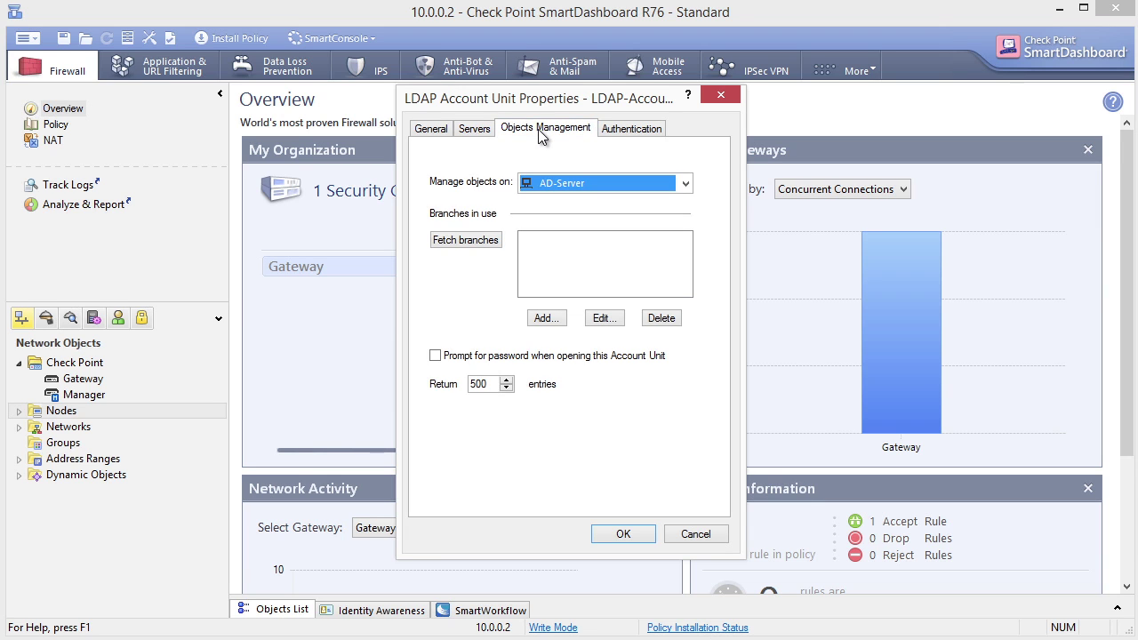
{"action": "left_click", "coordinate": [473, 243]}
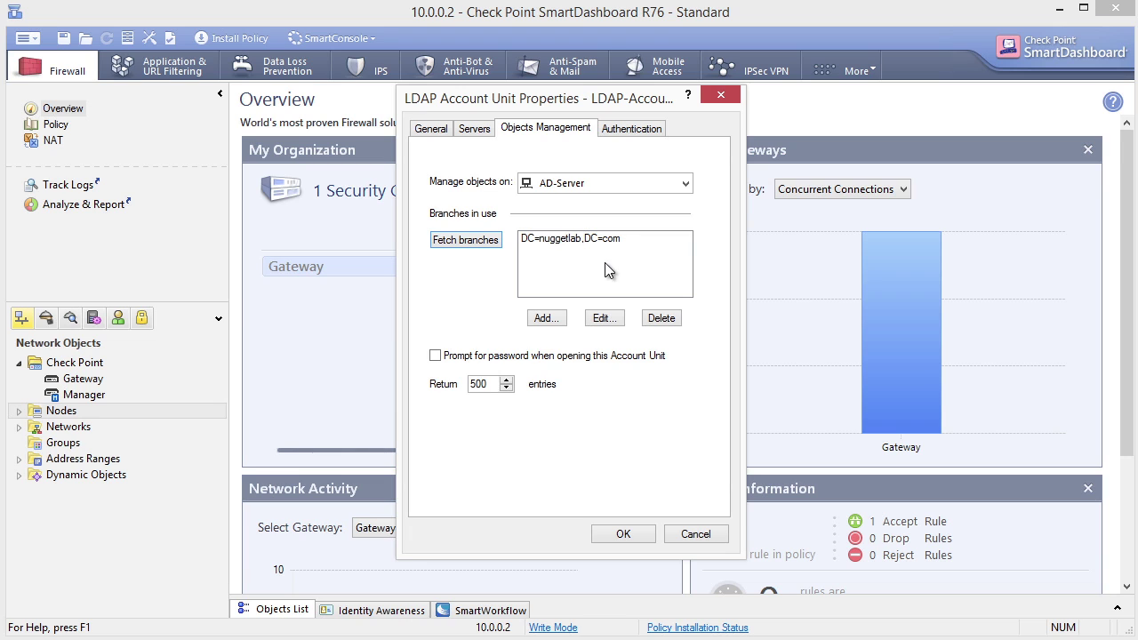
{"action": "left_click", "coordinate": [633, 128]}
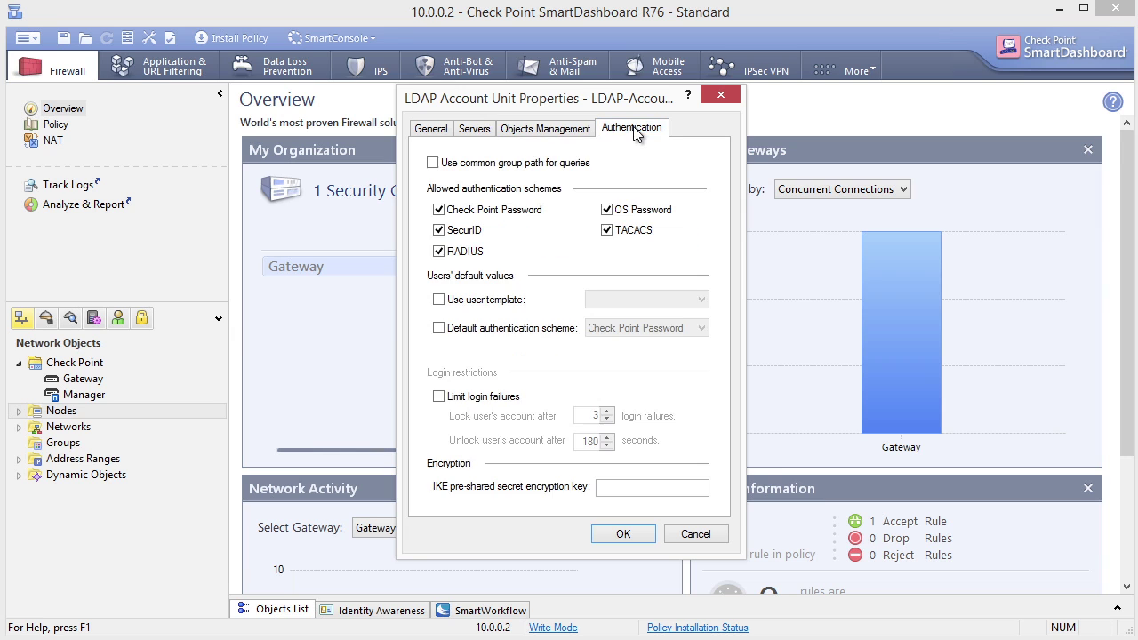
{"action": "left_click", "coordinate": [438, 230]}
{"action": "left_click", "coordinate": [438, 252]}
{"action": "left_click", "coordinate": [606, 230]}
{"action": "left_click", "coordinate": [607, 210]}
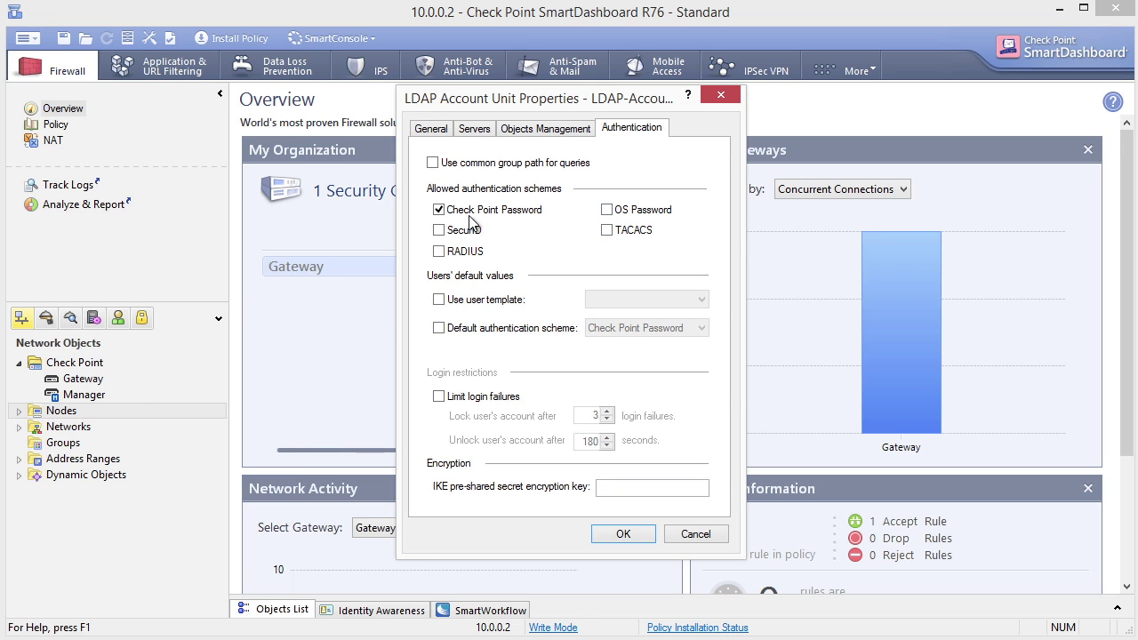
{"action": "left_click", "coordinate": [439, 328]}
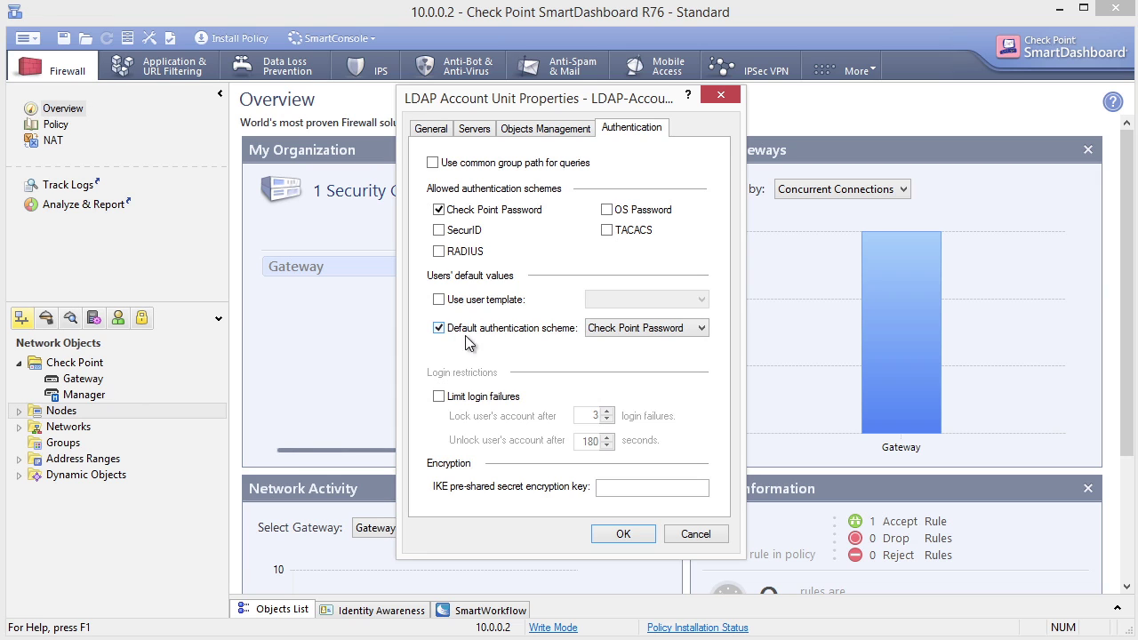
Set the account unit's domain to nuggetlab.com, accept the account unit and save the changes
{"action": "key", "text": "ctrl+Tab"}
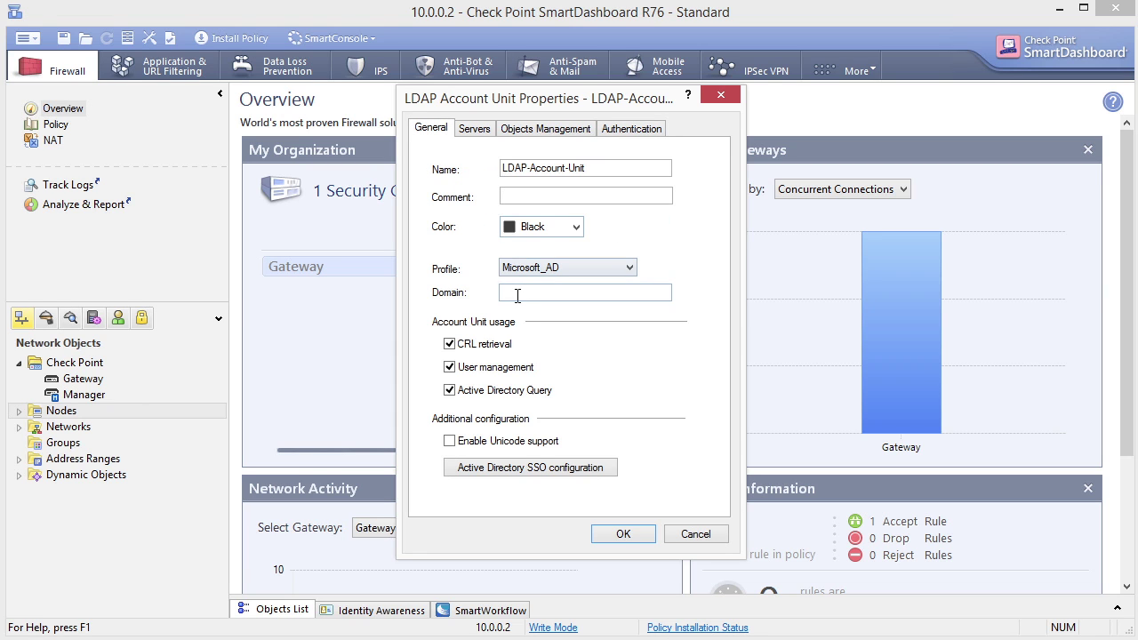
{"action": "left_click", "coordinate": [516, 295]}
{"action": "type", "text": "nuggetlab.com"}
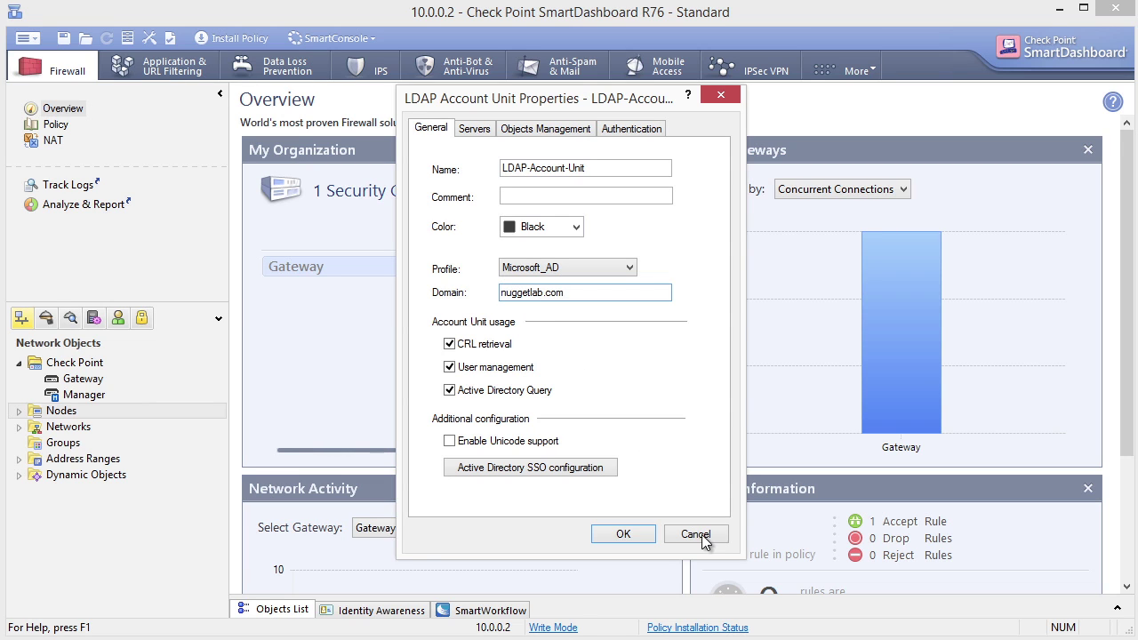
{"action": "left_click", "coordinate": [623, 533]}
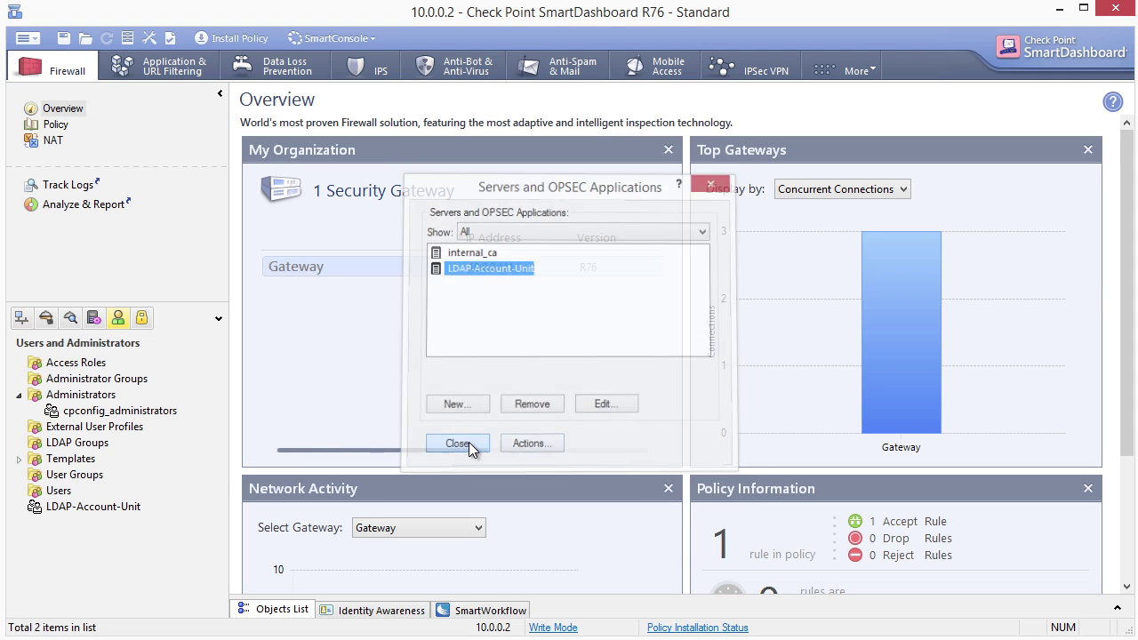
{"action": "left_click", "coordinate": [468, 443]}
{"action": "left_click", "coordinate": [69, 42]}
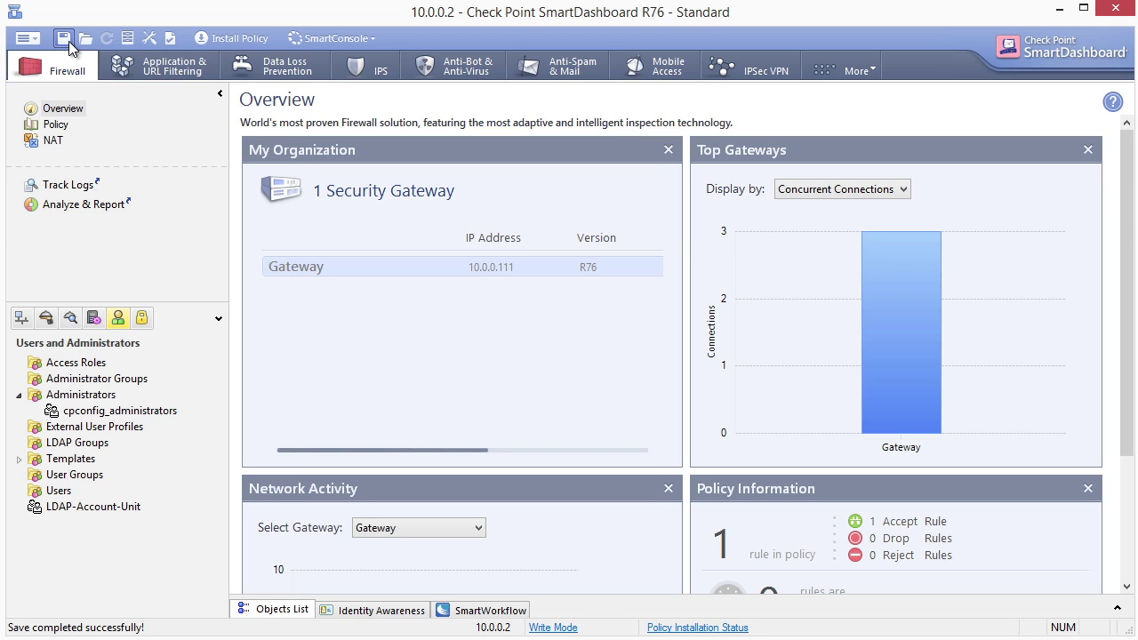
Create an LDAP group named LDAP-Group that uses LDAP-Account-Unit, with all of the account unit's users in scope
{"action": "right_click", "coordinate": [59, 451]}
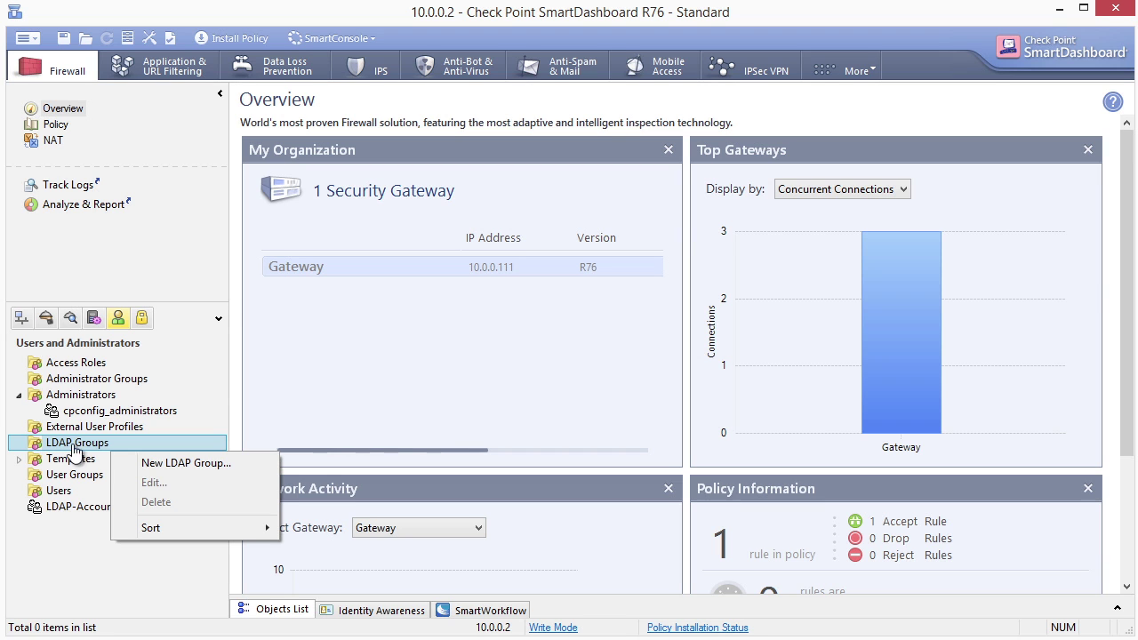
{"action": "left_click", "coordinate": [217, 469]}
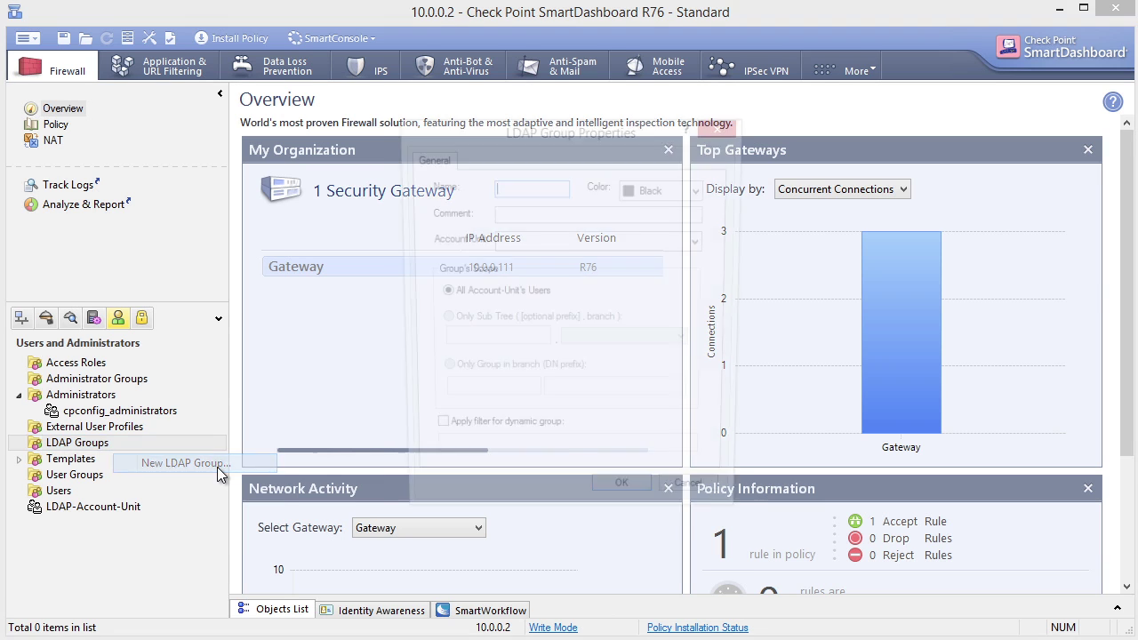
{"action": "type", "text": "LDAP-Group"}
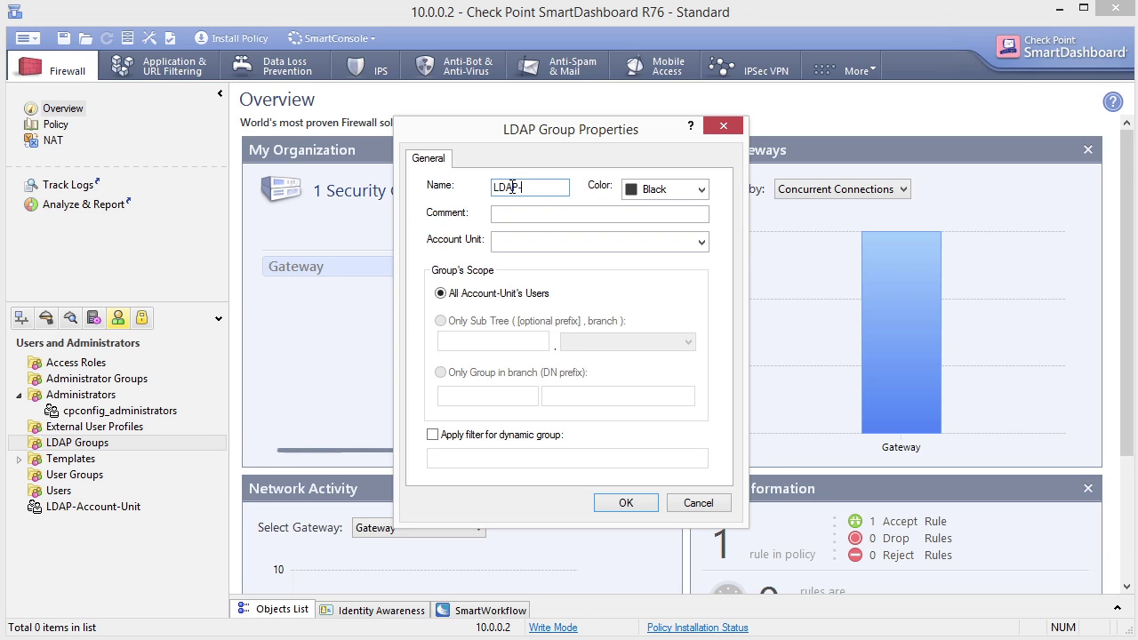
{"action": "left_click", "coordinate": [534, 235]}
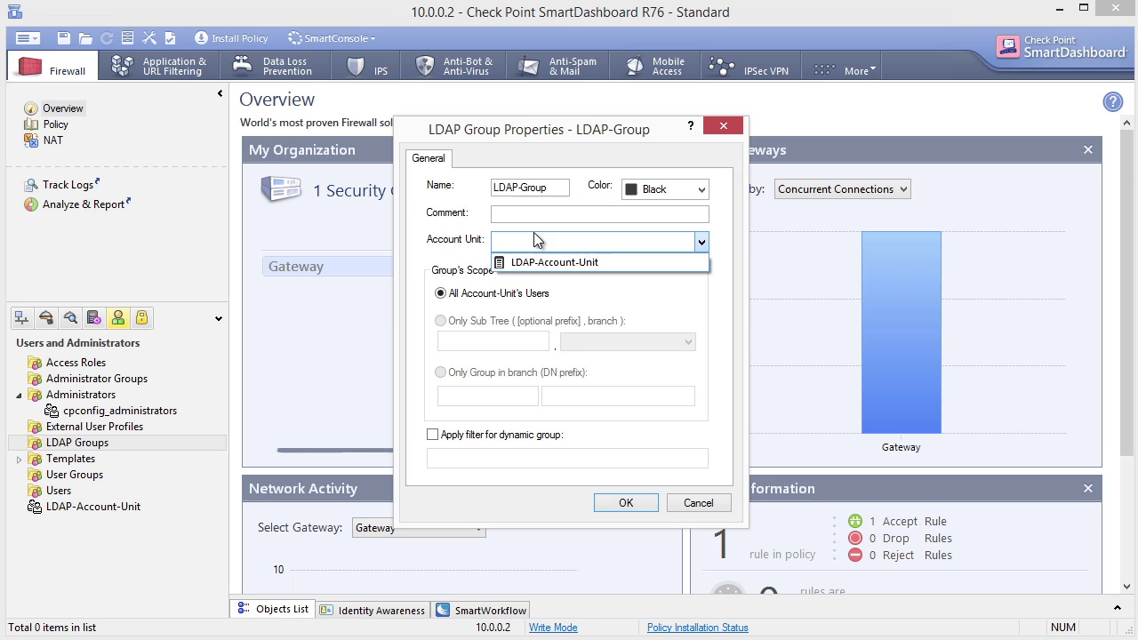
{"action": "left_click", "coordinate": [550, 262]}
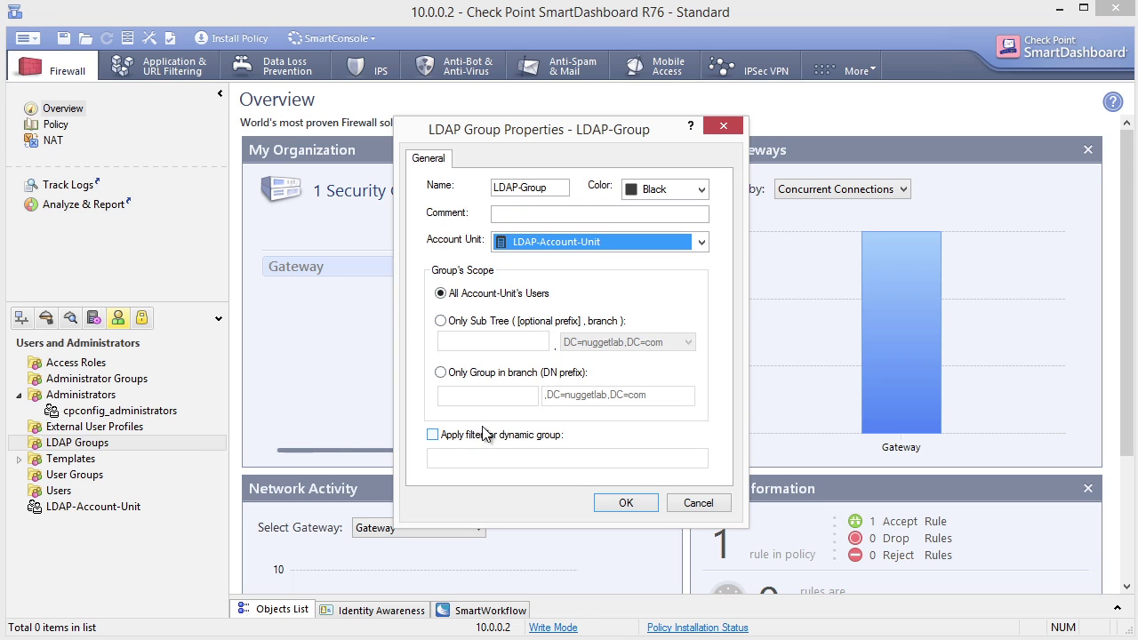
{"action": "left_click", "coordinate": [636, 504]}
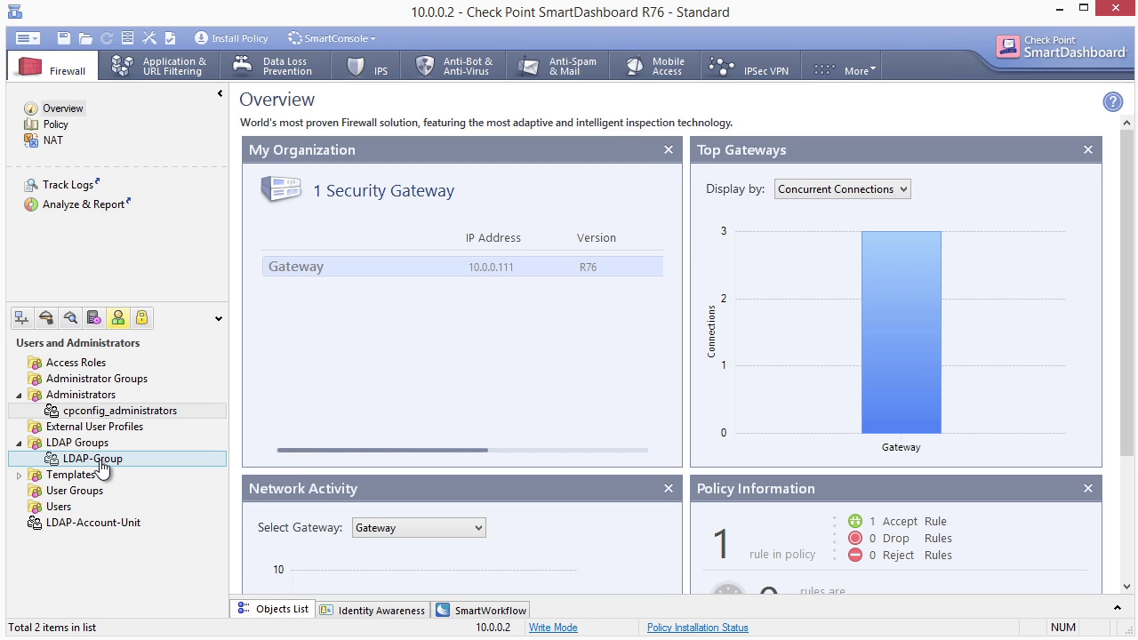
Expand LDAP-Account-Unit down to the containers of its nuggetlab branch and widen the object tree
{"action": "left_click", "coordinate": [87, 527]}
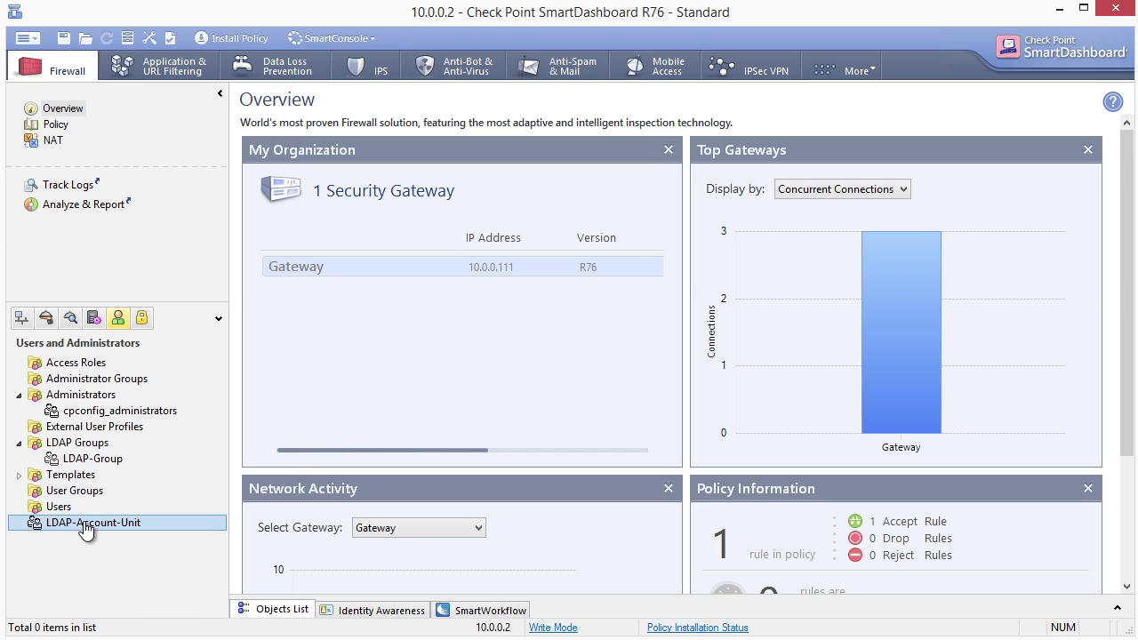
{"action": "double_click", "coordinate": [88, 526]}
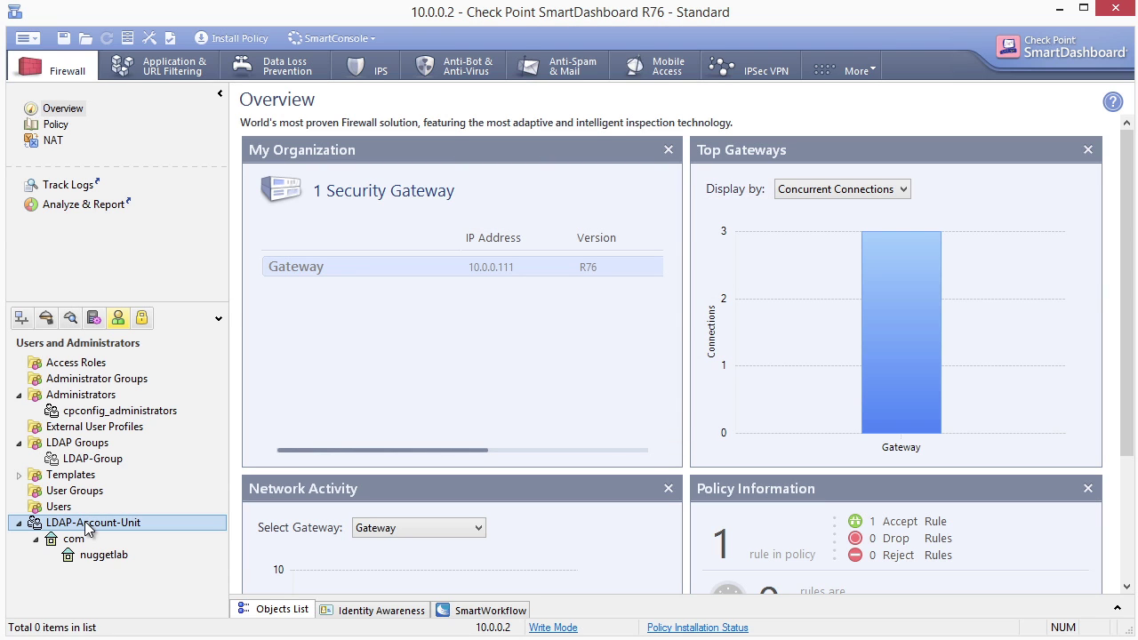
{"action": "left_click", "coordinate": [93, 560]}
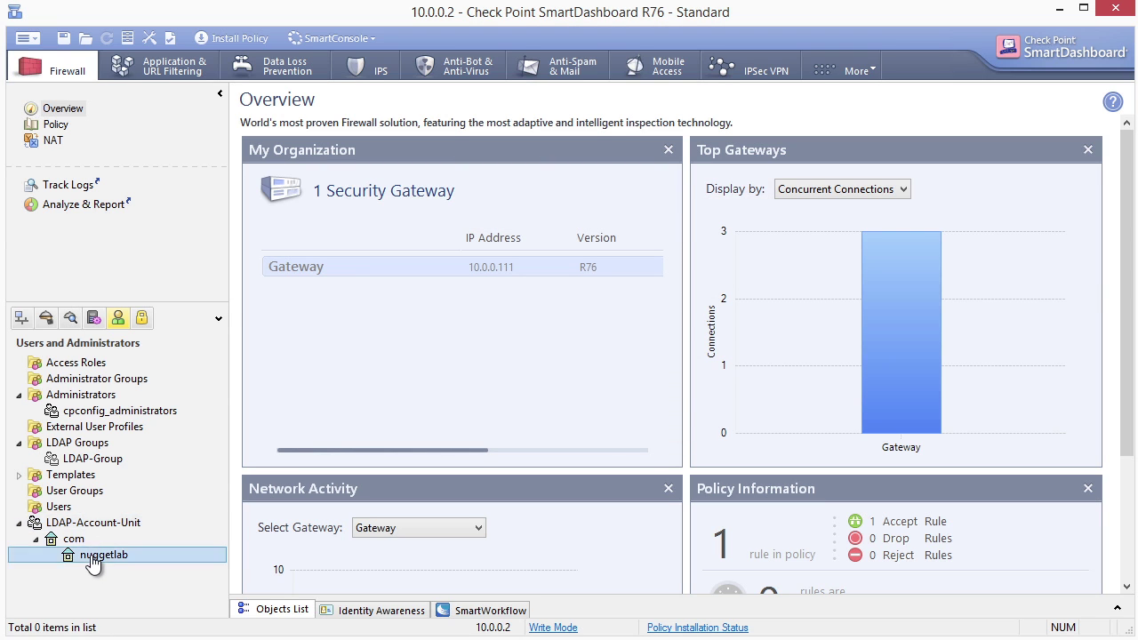
{"action": "double_click", "coordinate": [93, 560]}
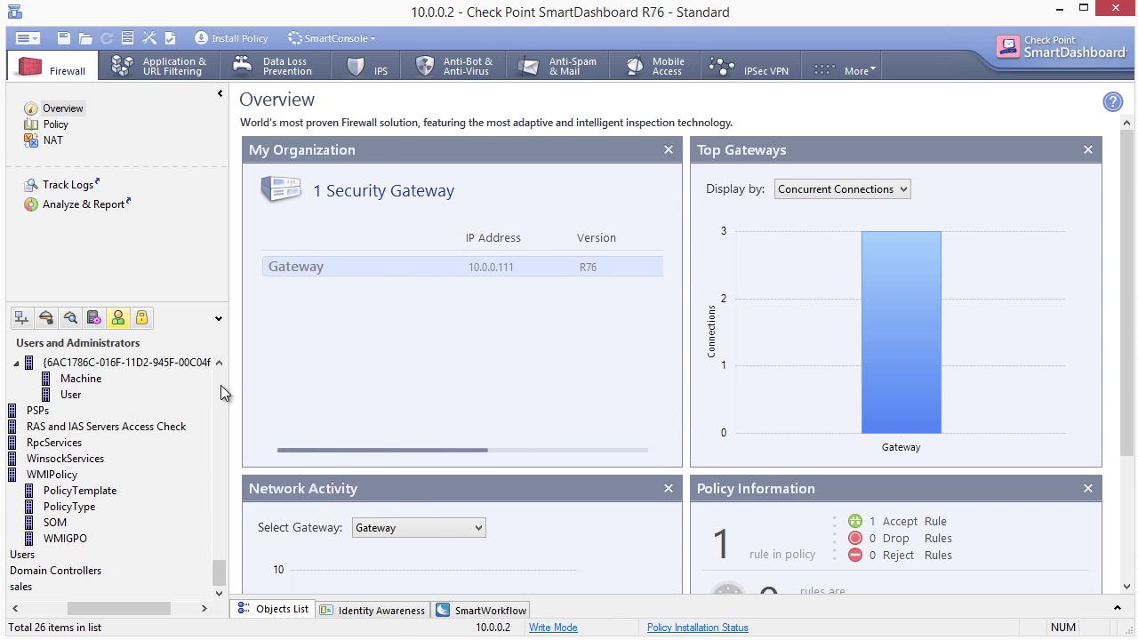
{"action": "left_click_drag", "start_coordinate": [222, 393], "coordinate": [313, 393]}
Examine the Active Directory objects in nuggetlab's Users container and sales unit, with their login and distinguished names
{"action": "left_click", "coordinate": [109, 572]}
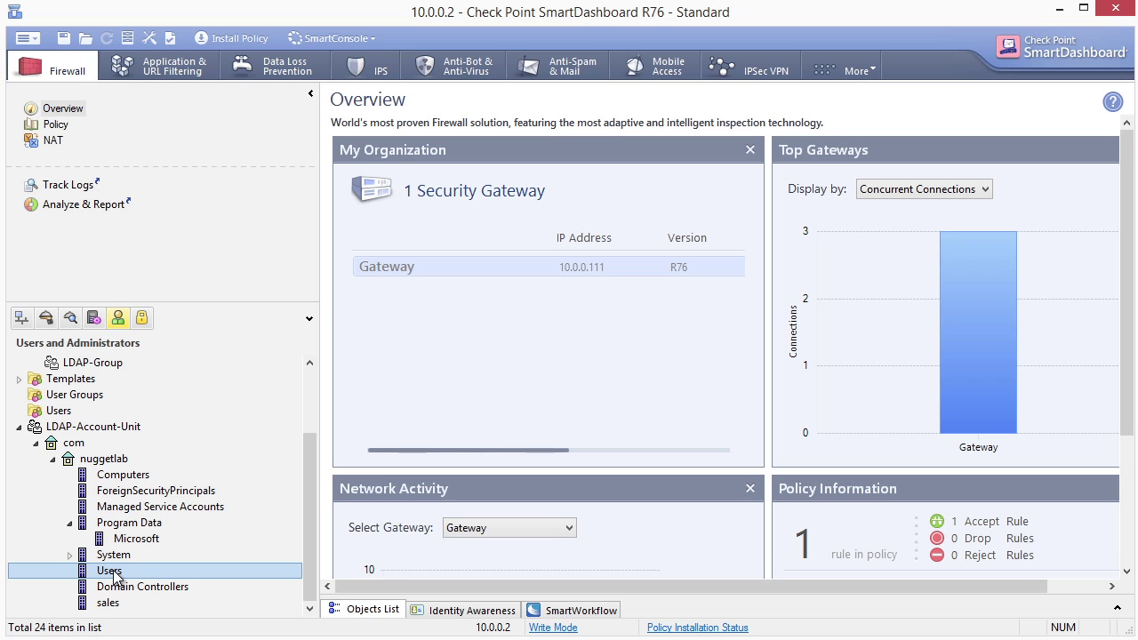
{"action": "left_click", "coordinate": [373, 609]}
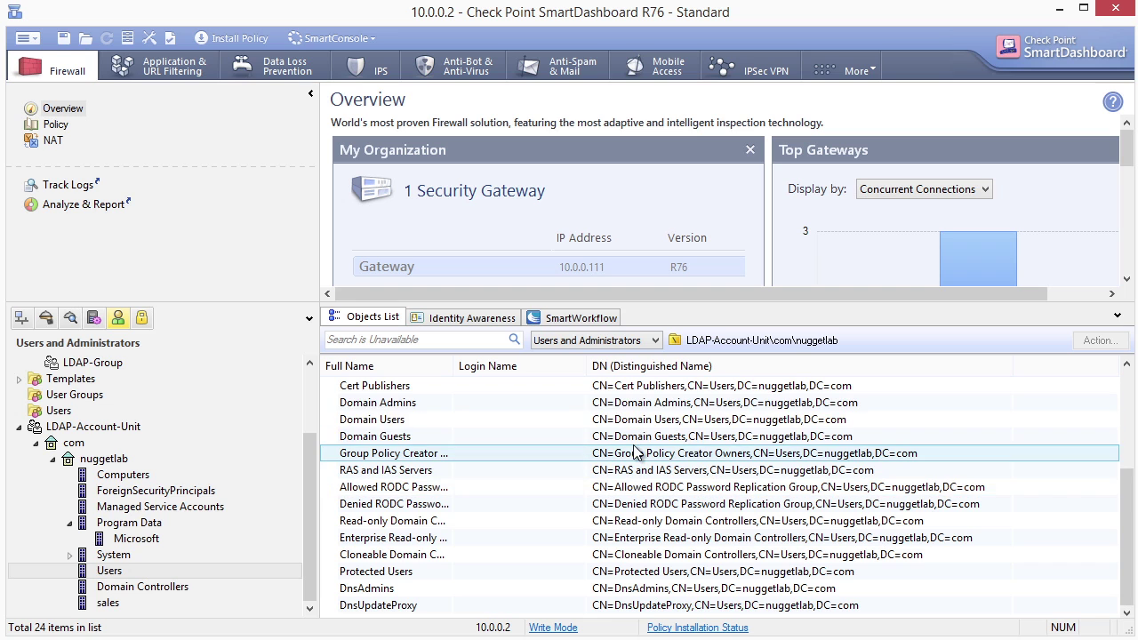
{"action": "left_click", "coordinate": [107, 603]}
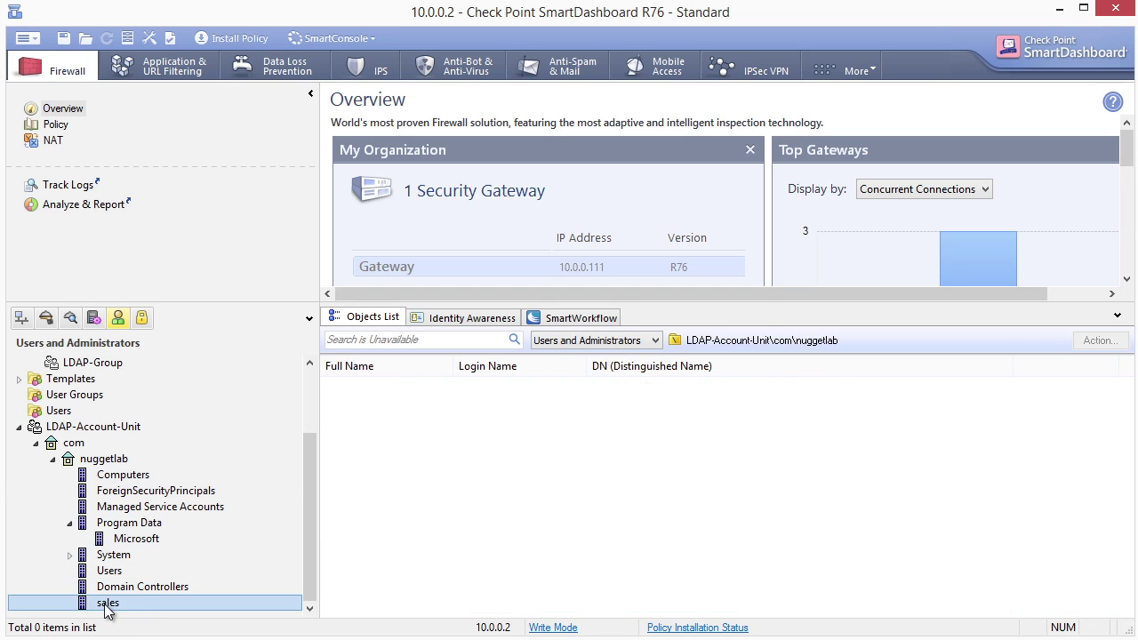
{"action": "left_click", "coordinate": [417, 441]}
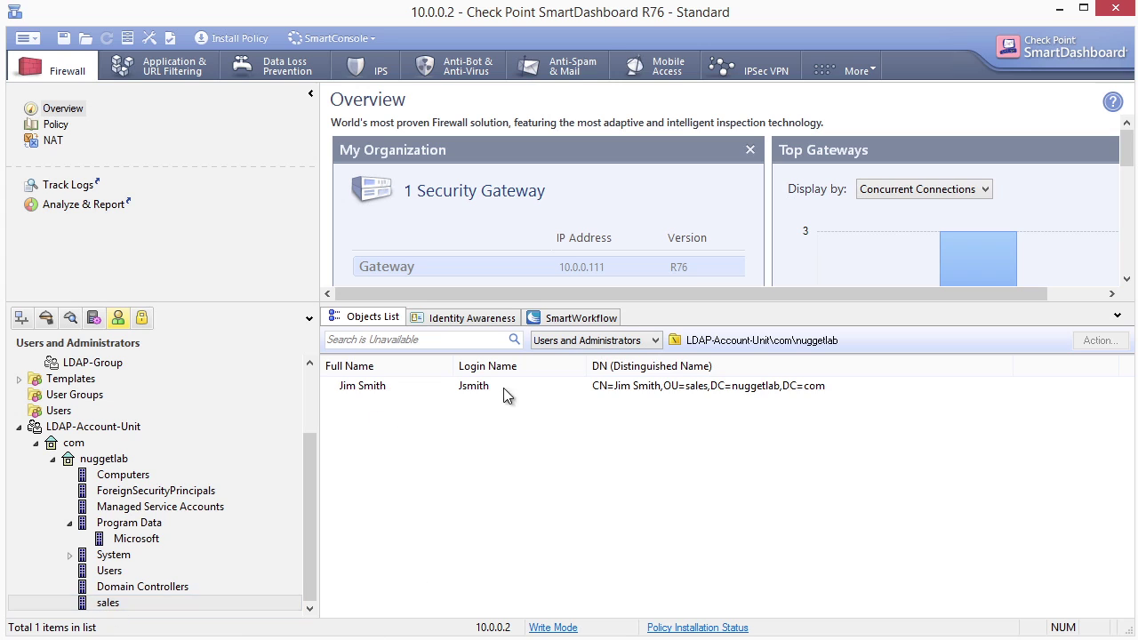
{"action": "left_click", "coordinate": [691, 394]}
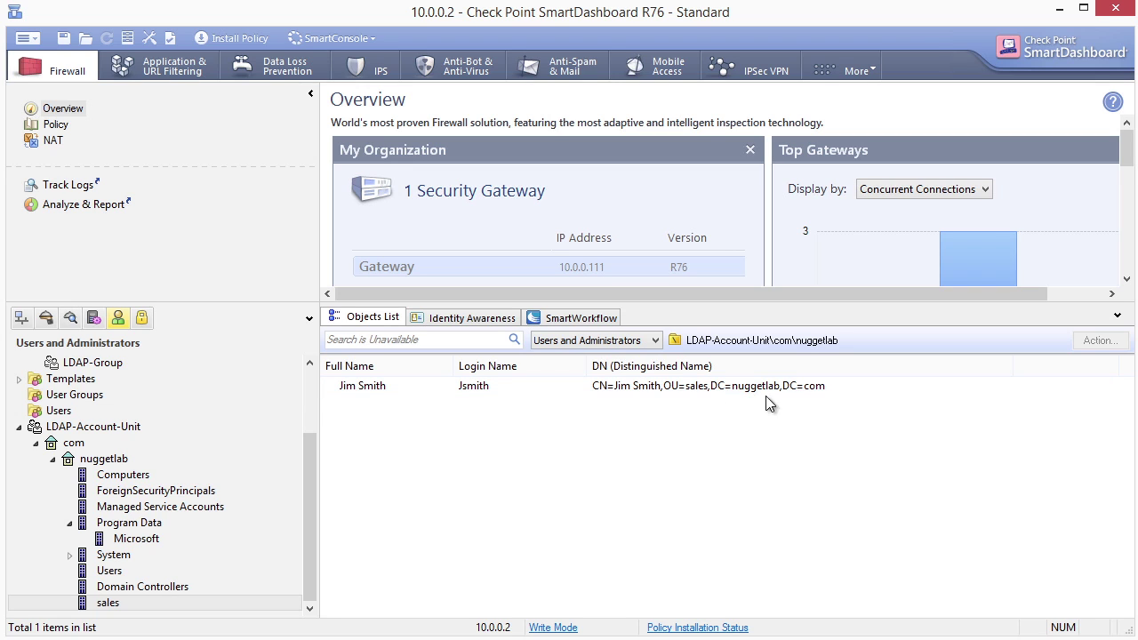